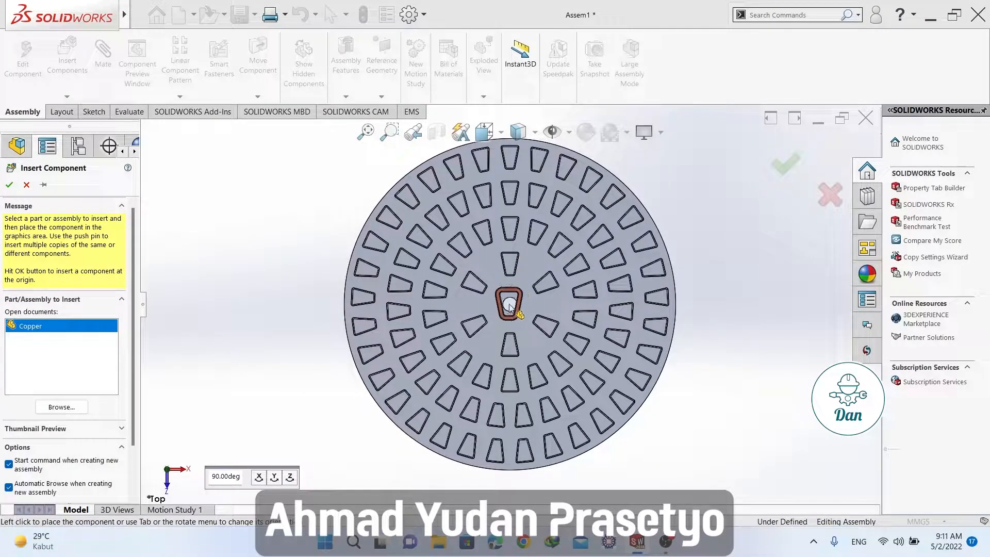
Step: Place the Copper coil at the centre of the Axial Flux disc and move it clear of the toothed face
left_click(509, 306)
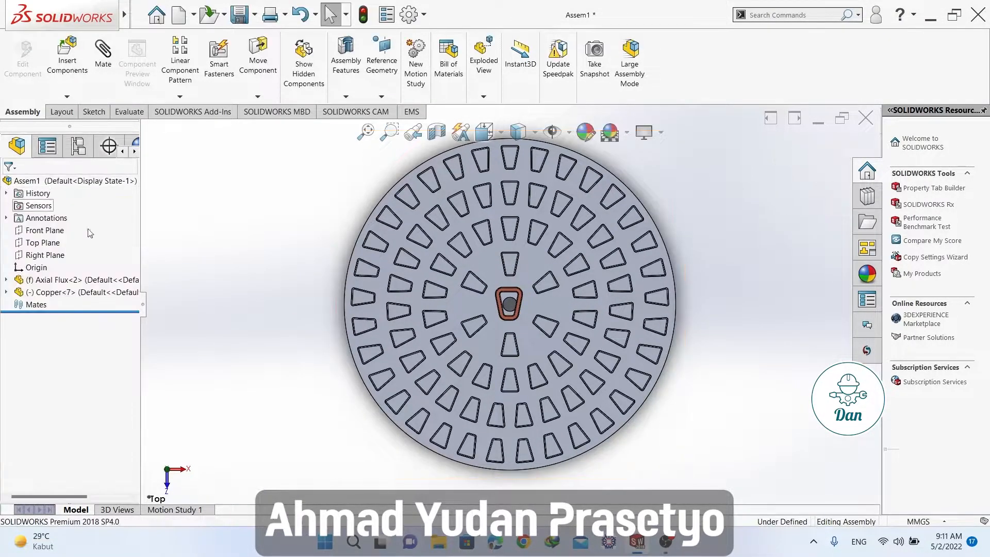
middle_click_drag(357, 425, 470, 330)
scroll(470, 330, "down", 10)
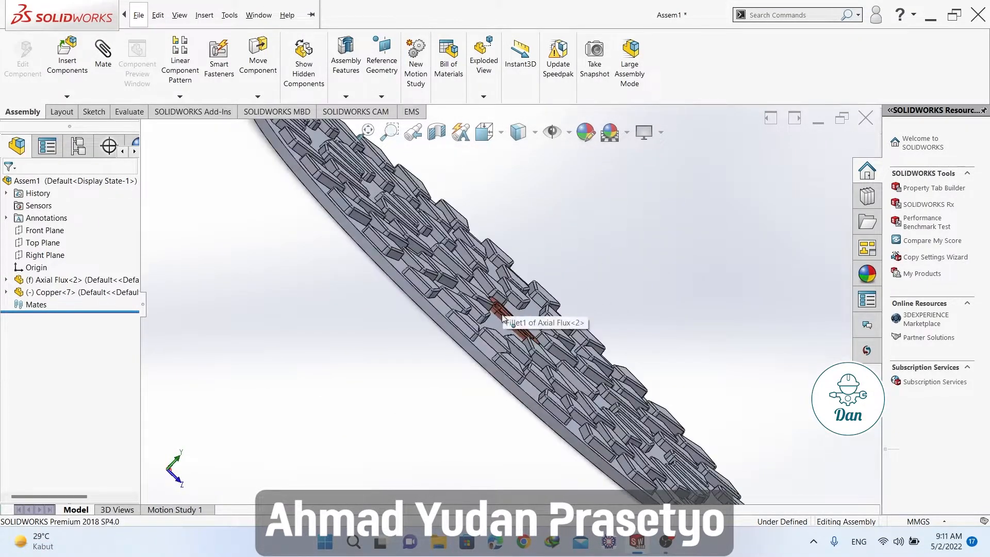
left_click_drag(513, 338, 623, 272)
middle_click_drag(589, 339, 617, 295)
scroll(657, 262, "up", 3)
scroll(657, 261, "up", 1)
left_click_drag(620, 287, 658, 201)
mouse_move(532, 387)
middle_mouse_down()
mouse_move(542, 355)
mouse_move(537, 374)
middle_mouse_up()
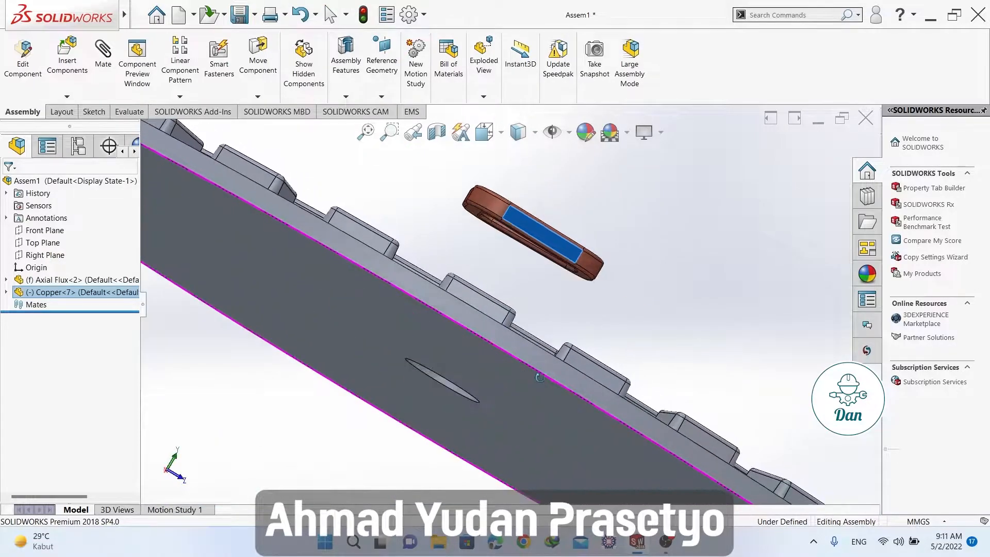
Step: Add a coincident mate between the Copper coil's underside and the disc's flat face between the teeth
scroll(560, 309, "down", 3)
scroll(588, 249, "down", 3)
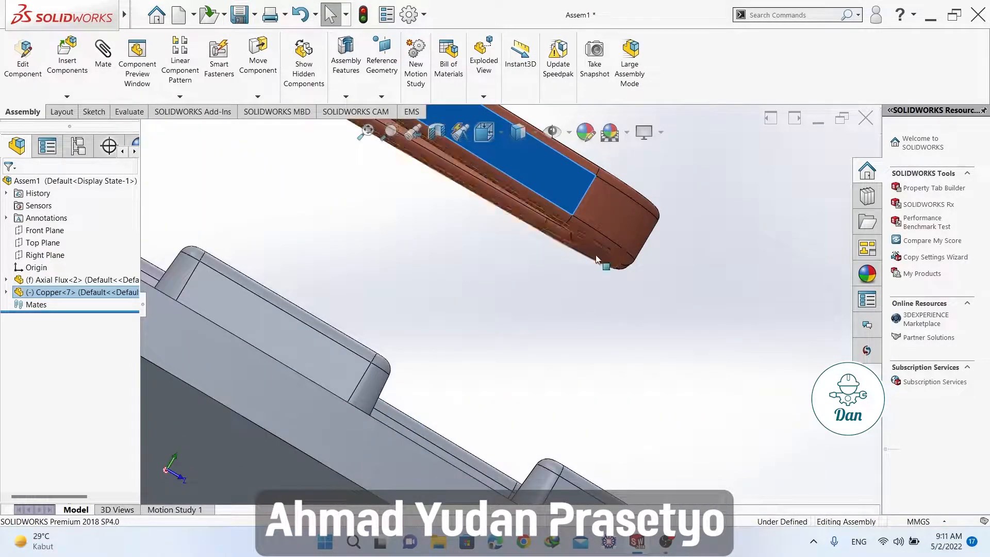
left_click(596, 256)
scroll(572, 306, "up", 6)
middle_click_drag(520, 362, 507, 393)
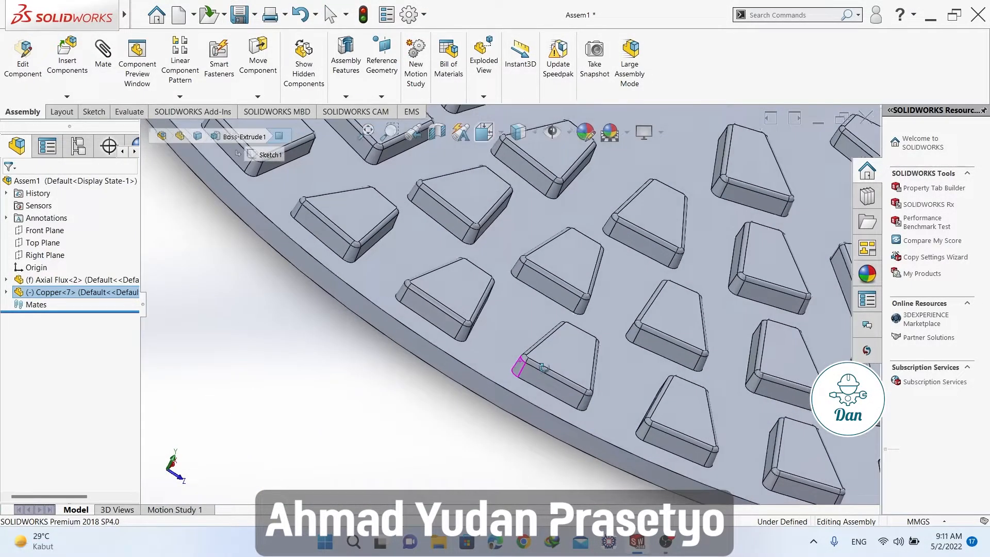
left_click(515, 336)
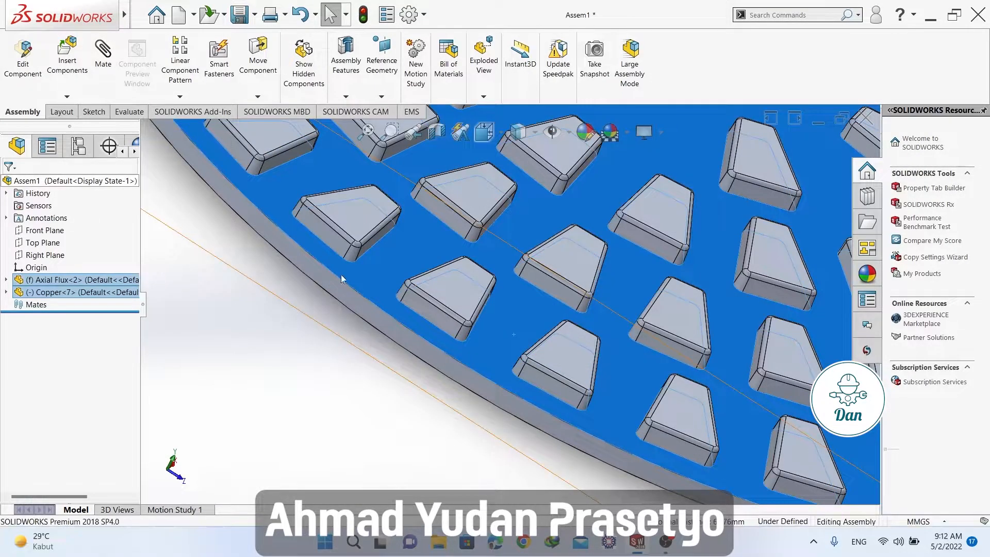
scroll(349, 287, "up", 1)
left_click(108, 75)
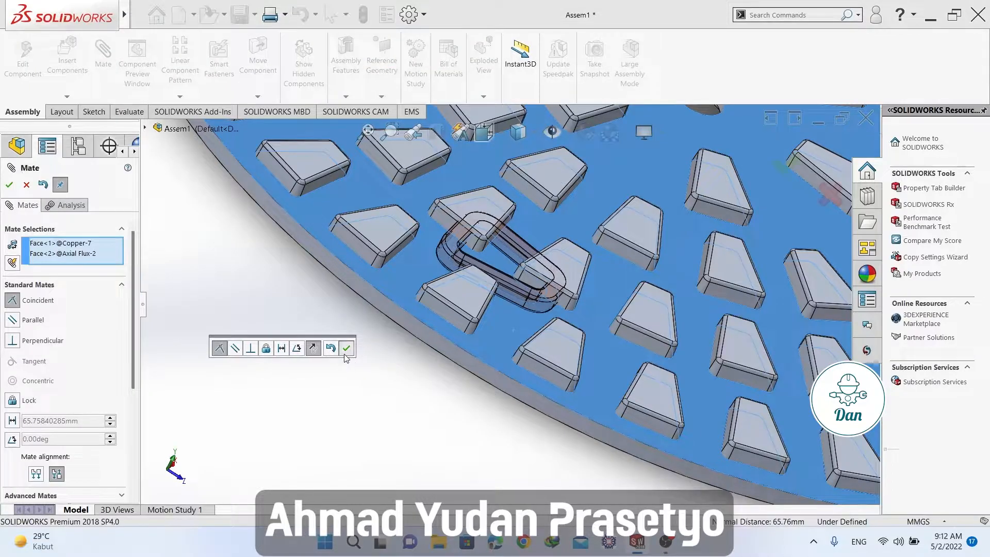
left_click(346, 348)
Step: Add a coincident mate between the coil's wide inner face and the wide-end base edge of an innermost-ring tooth
scroll(481, 301, "up", 5)
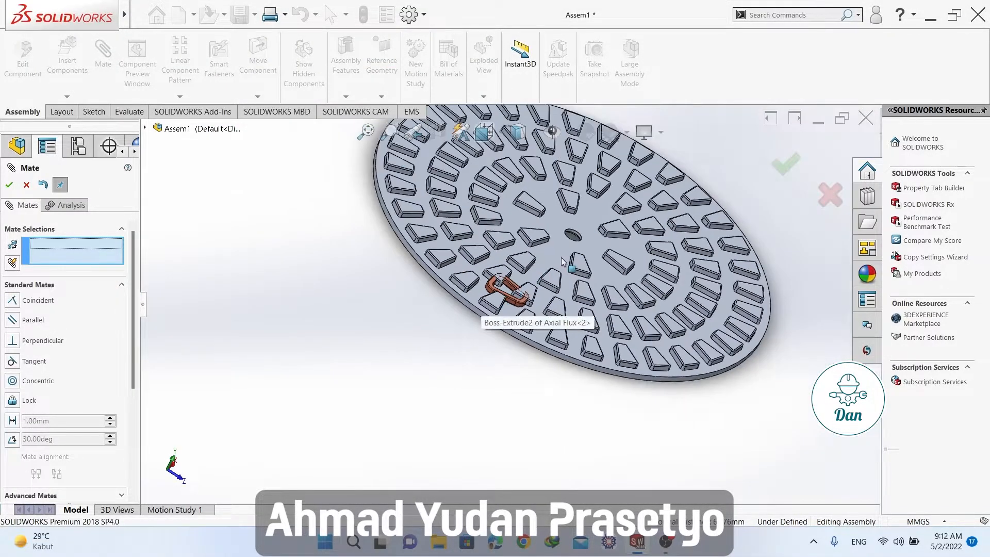
key("ctrl+5")
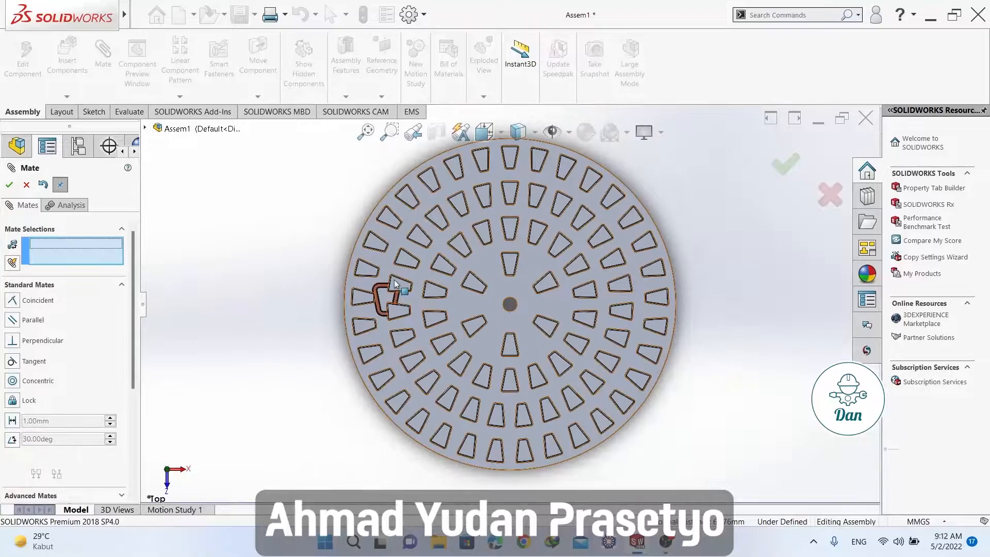
scroll(492, 327, "down", 5)
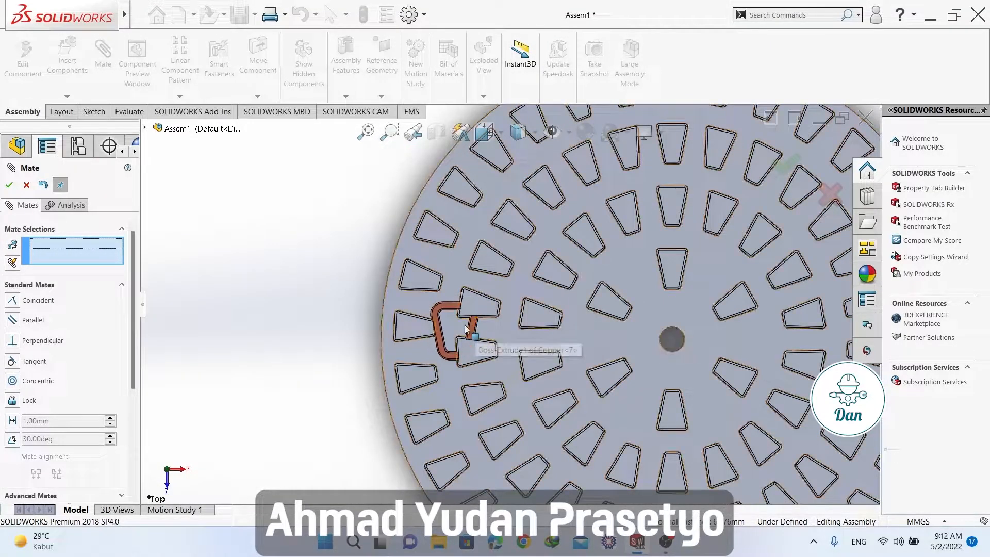
middle_click_drag(644, 230, 651, 328)
scroll(679, 238, "up", 3)
scroll(679, 239, "down", 5)
scroll(465, 336, "down", 2)
scroll(471, 342, "up", 5)
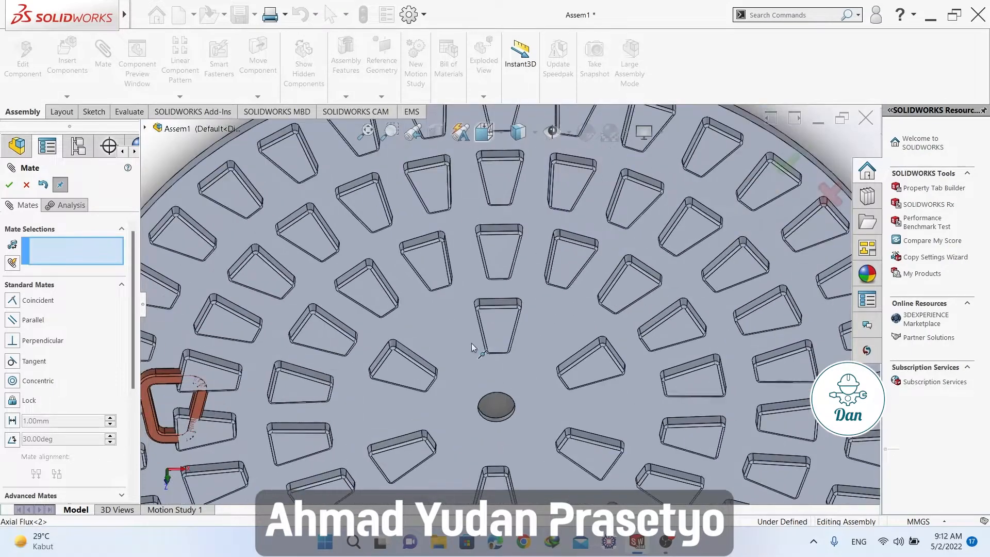
scroll(503, 298, "down", 6)
scroll(504, 297, "down", 5)
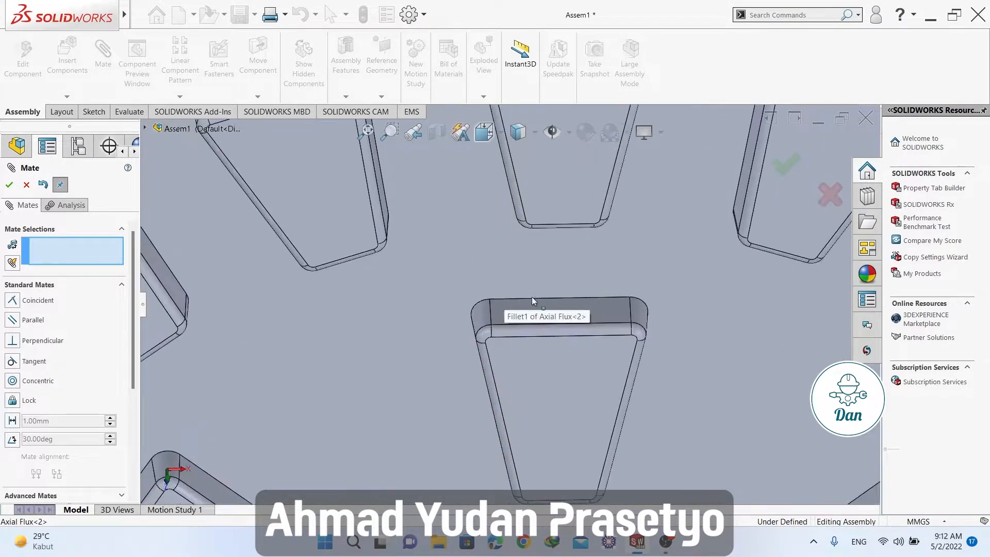
left_click(540, 299)
scroll(540, 302, "up", 10)
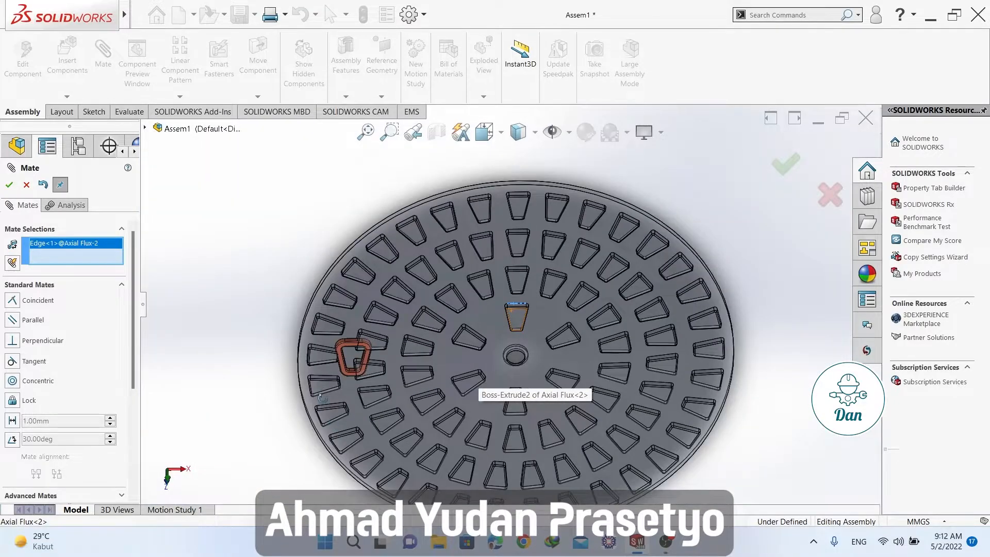
middle_click_drag(322, 399, 317, 232)
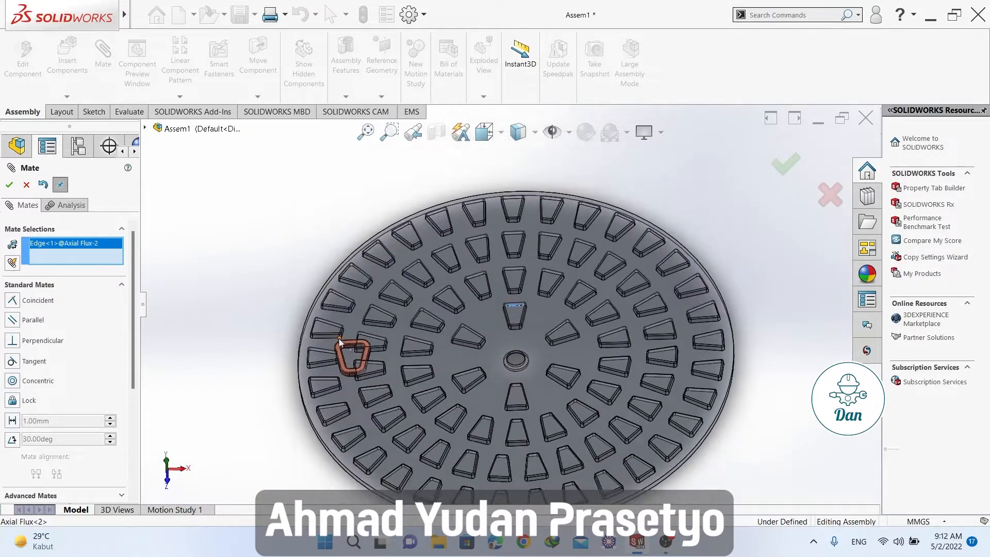
scroll(338, 333, "up", 2)
scroll(408, 351, "down", 2)
scroll(603, 269, "down", 3)
scroll(564, 309, "down", 4)
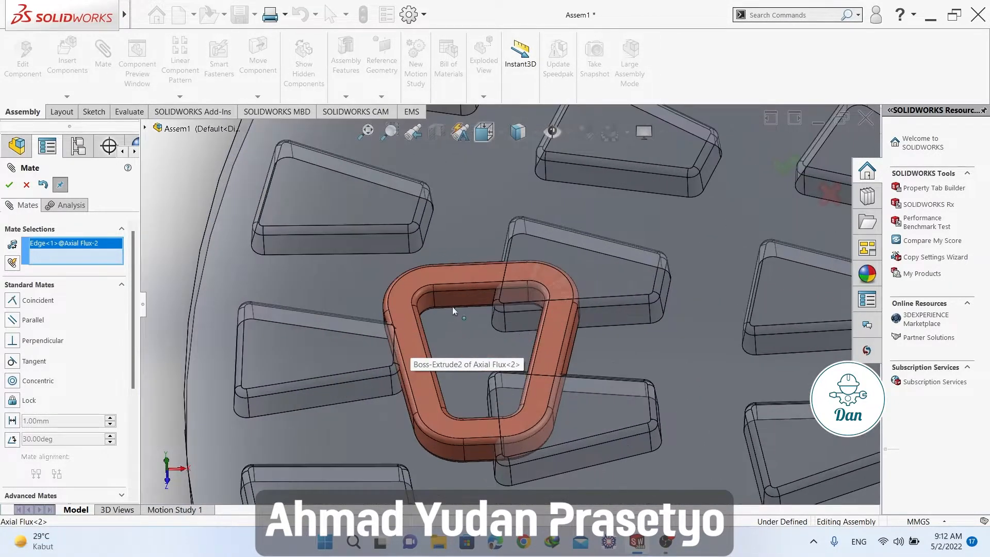
left_click(453, 301)
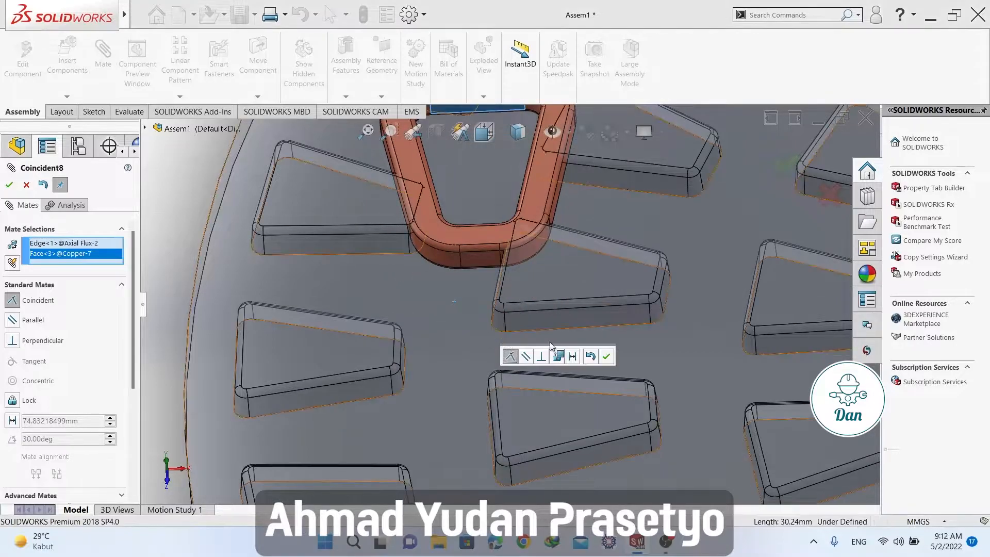
left_click(606, 356)
Step: Add a coincident mate between the coil's slanted inner side face and the same tooth's side base edge, then finish mating
scroll(580, 228, "up", 3)
middle_click_drag(580, 228, 519, 232)
scroll(520, 232, "up", 2)
left_click(513, 222)
scroll(513, 222, "up", 5)
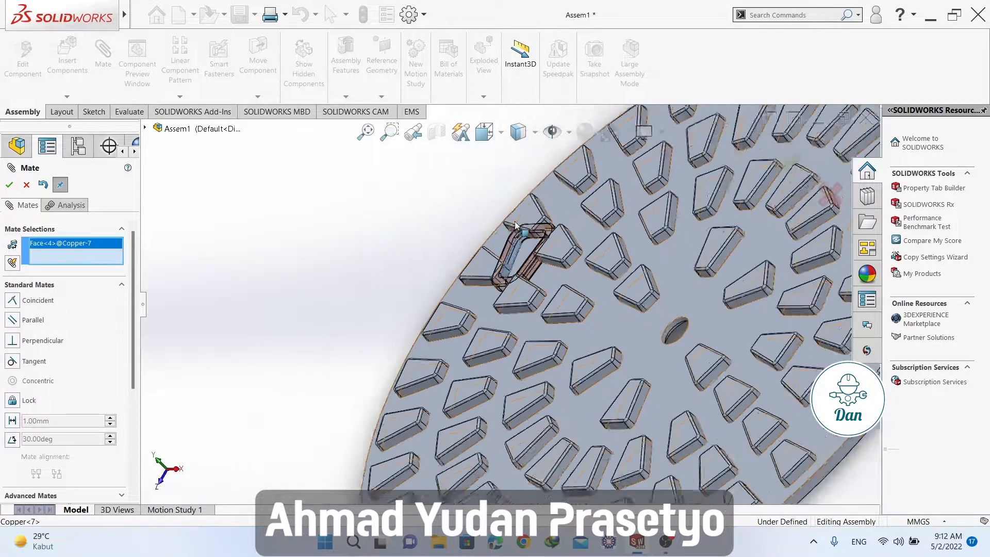
middle_click_drag(589, 298, 651, 308)
scroll(551, 295, "down", 2)
scroll(543, 293, "down", 6)
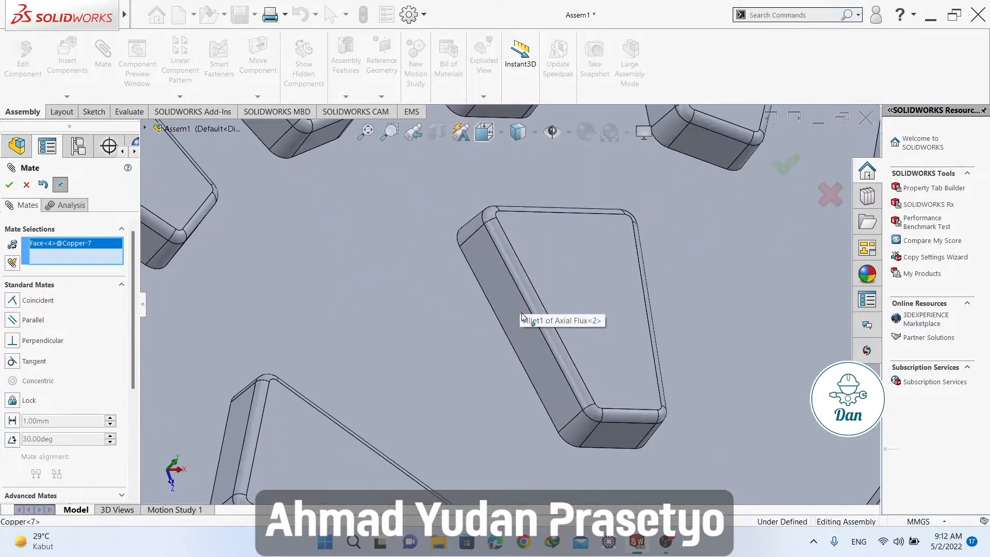
left_click(506, 334)
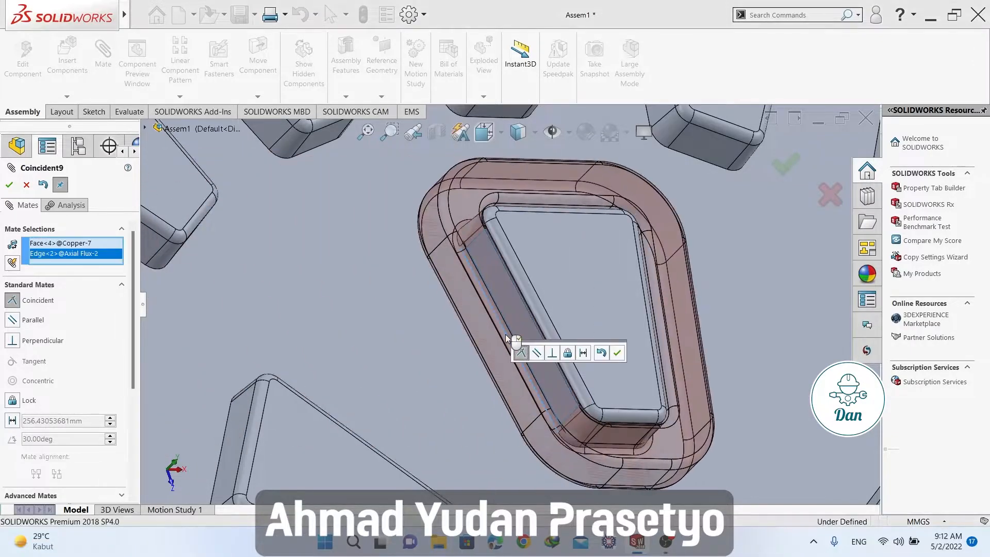
left_click(617, 353)
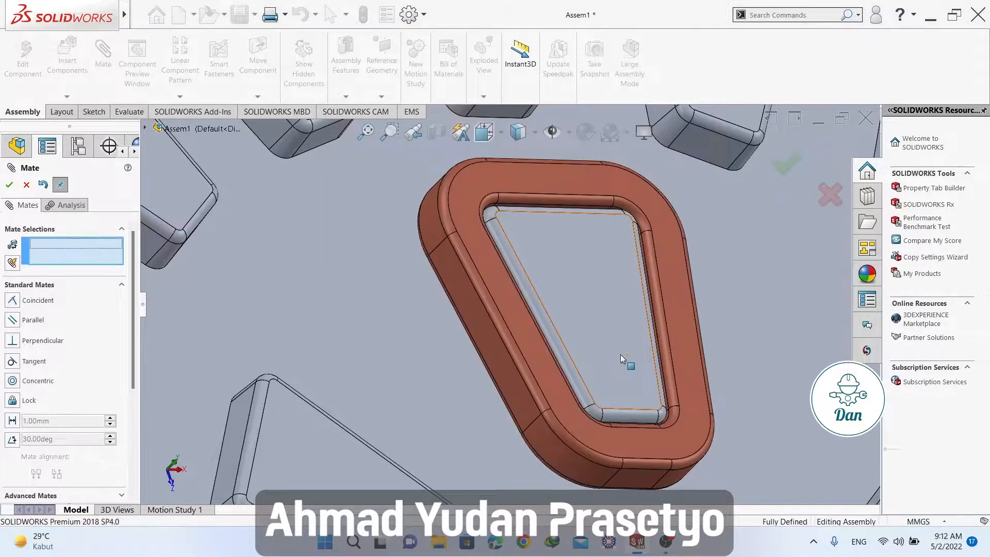
left_click(9, 185)
Step: Start Copy with Mates for the Copper coil and proceed to its mate references
left_click(79, 101)
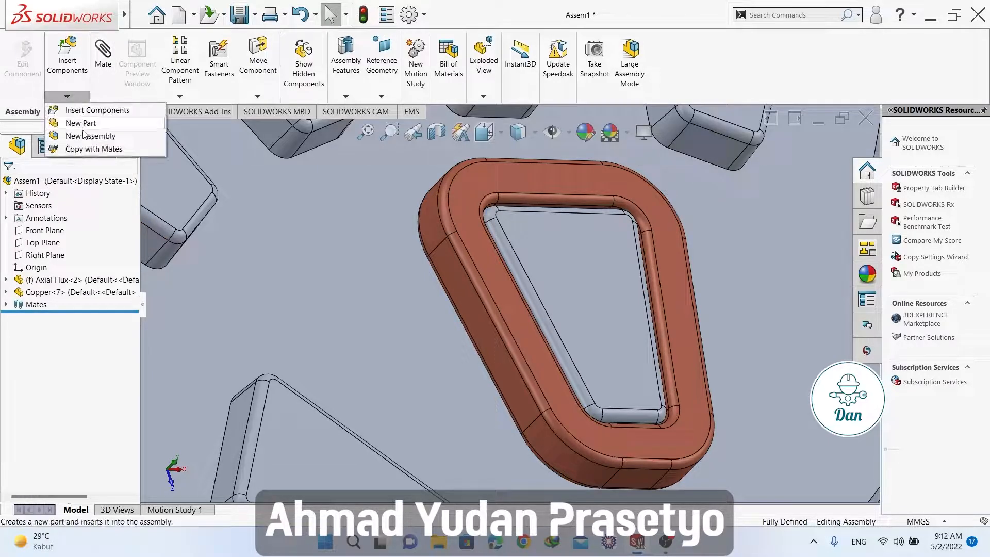
left_click(90, 148)
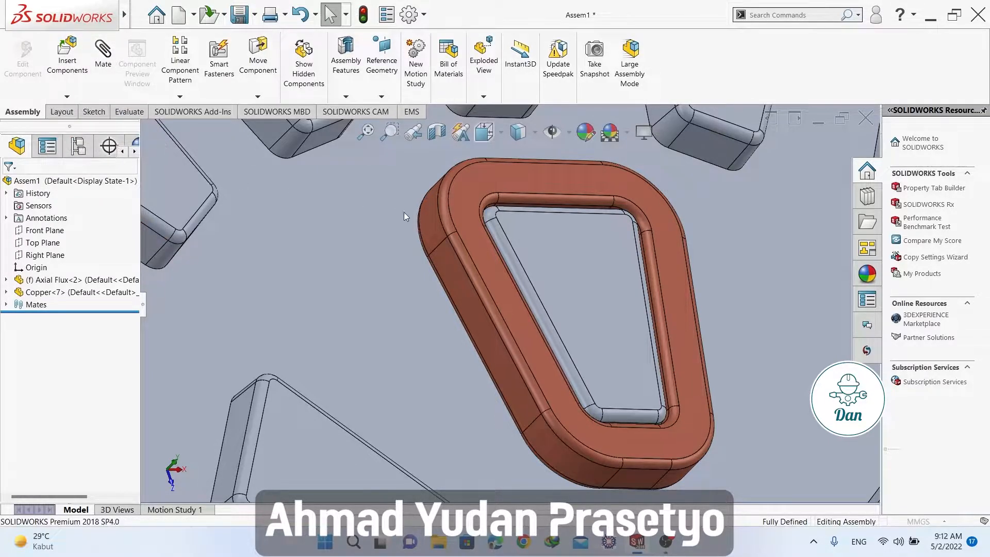
left_click(475, 272)
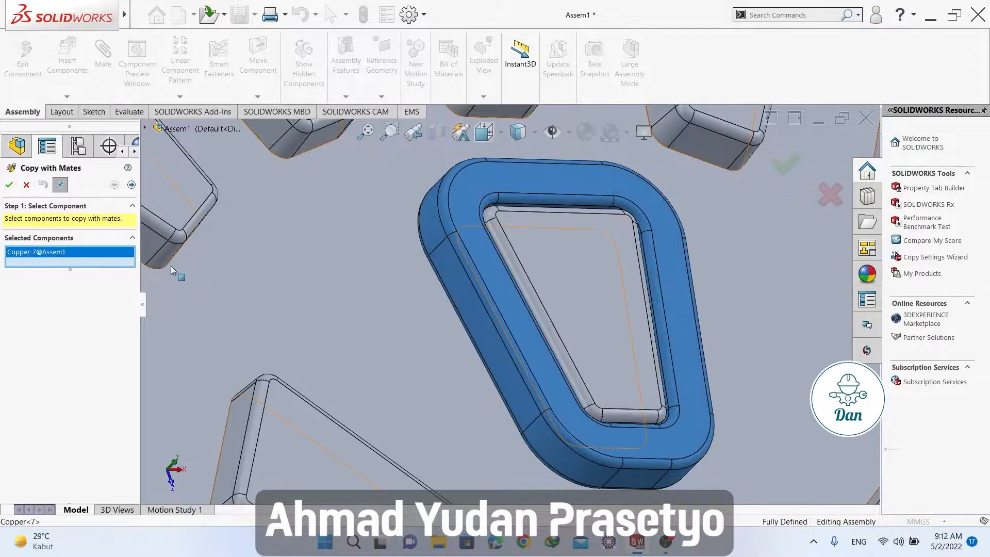
left_click(131, 186)
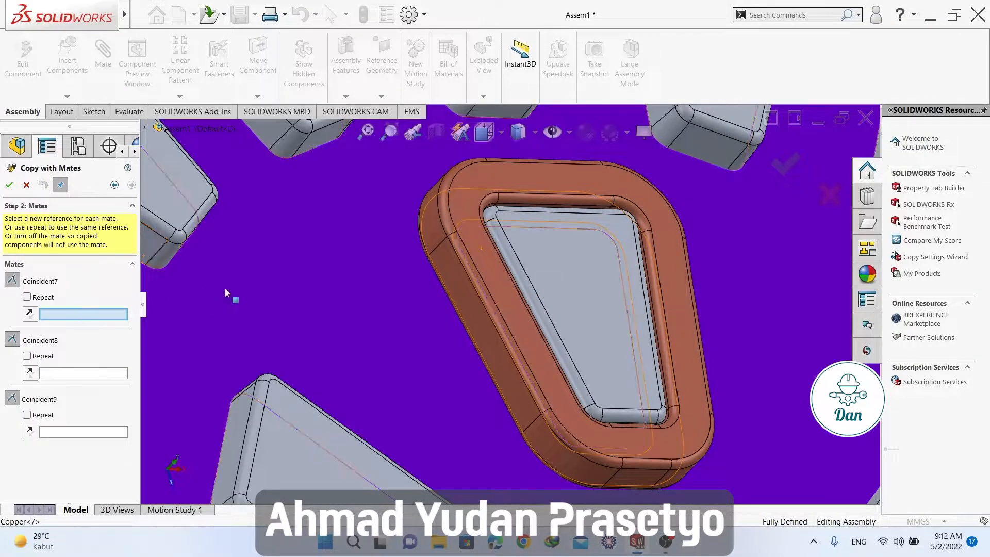
Step: Assign the disc's flat face to Coincident7 and an outer-ring tooth's wide-end base edge to Coincident8 for the copied coil
scroll(204, 294, "up", 8)
scroll(503, 214, "down", 6)
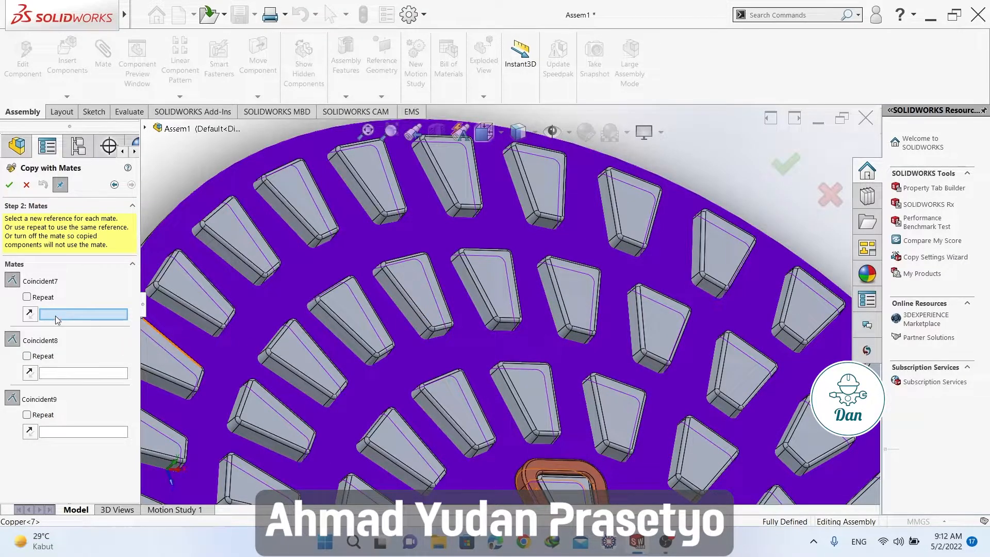
scroll(525, 375, "up", 5)
scroll(544, 308, "down", 2)
scroll(536, 301, "down", 2)
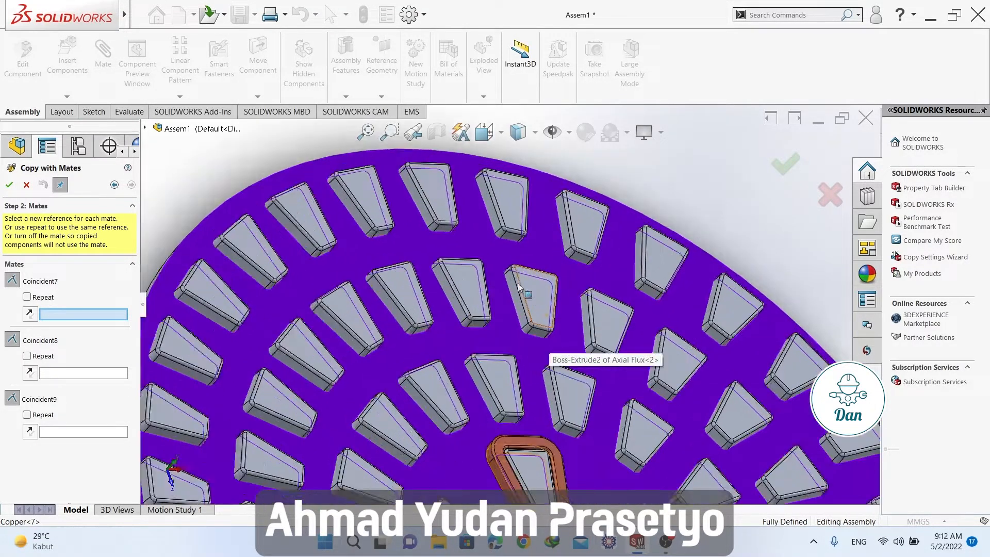
left_click(413, 219)
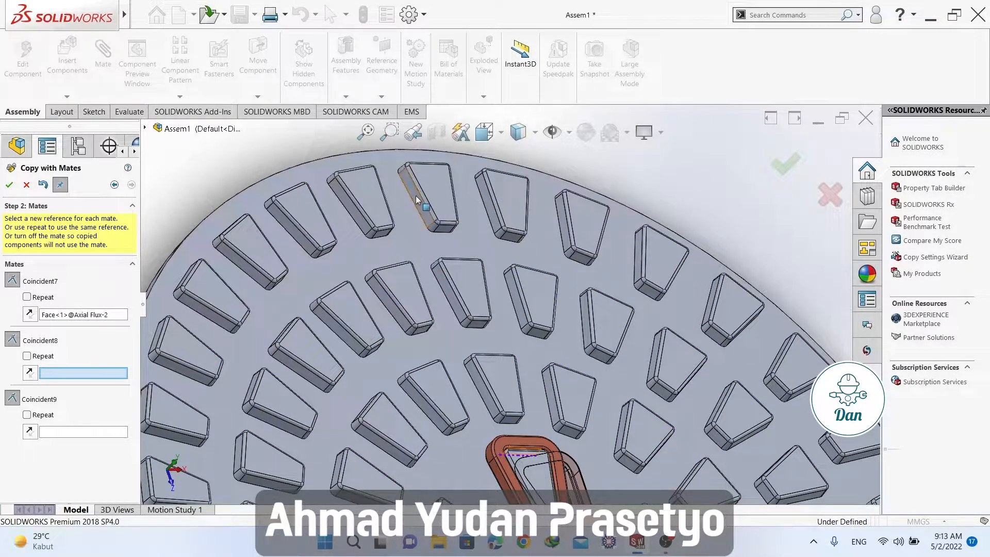
middle_click_drag(426, 192, 434, 225)
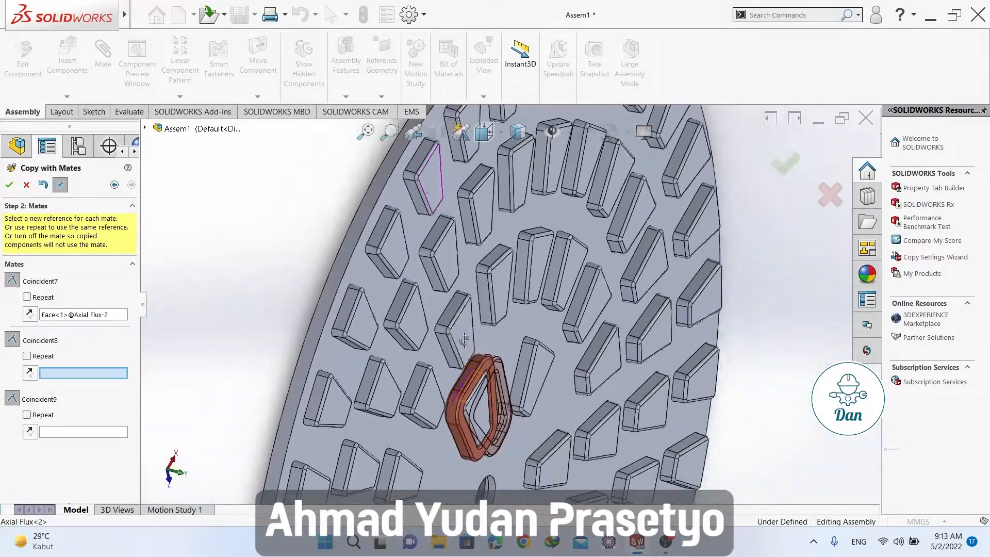
left_click(416, 158)
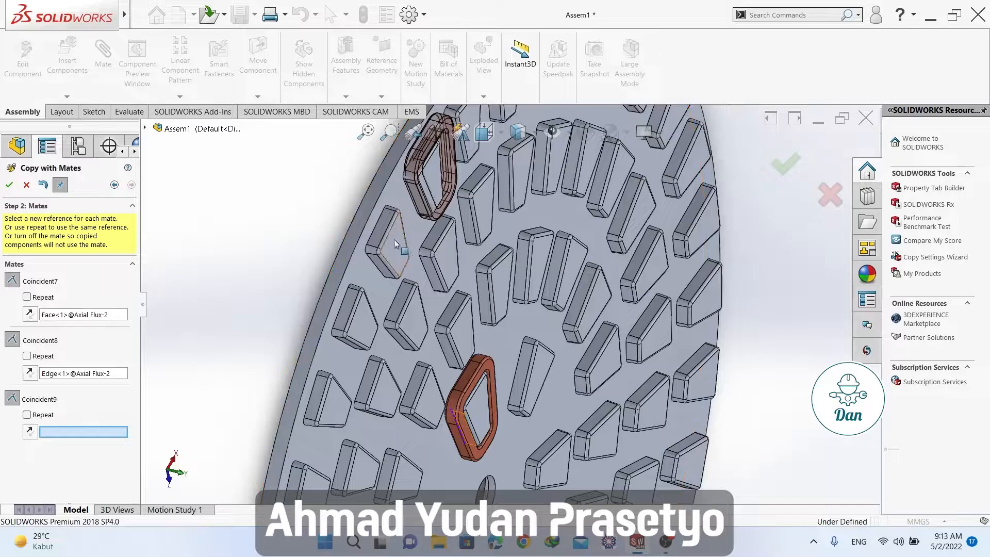
Step: Assign the outer-ring tooth's slanted side base edge to Coincident9 and place the copied coil
middle_click_drag(418, 207, 441, 183)
scroll(442, 183, "down", 10)
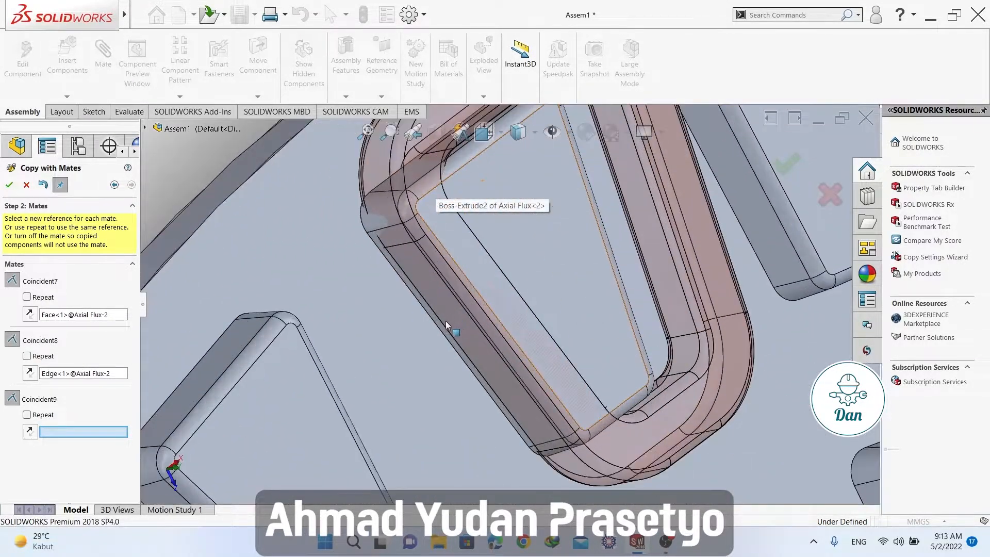
middle_click_drag(449, 336, 407, 242)
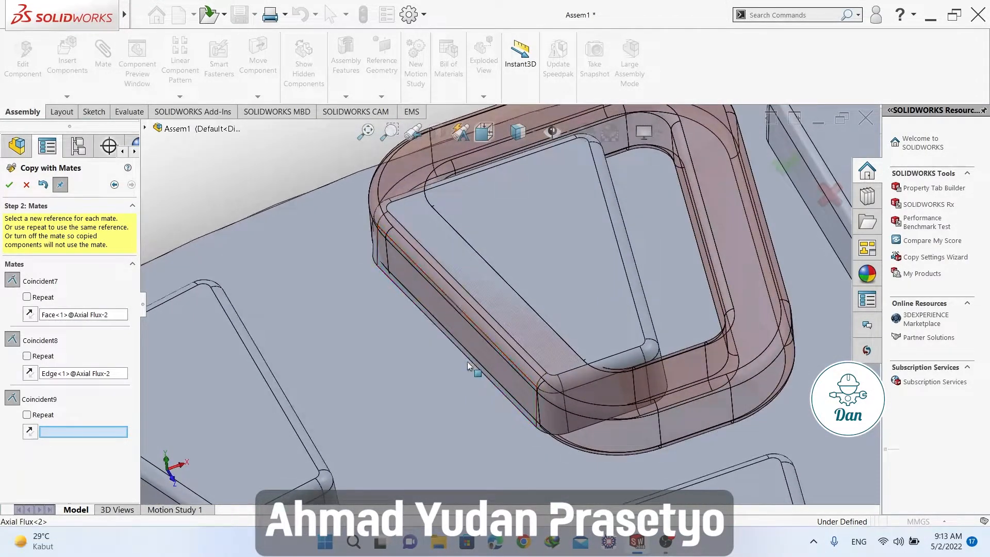
scroll(509, 381, "down", 5)
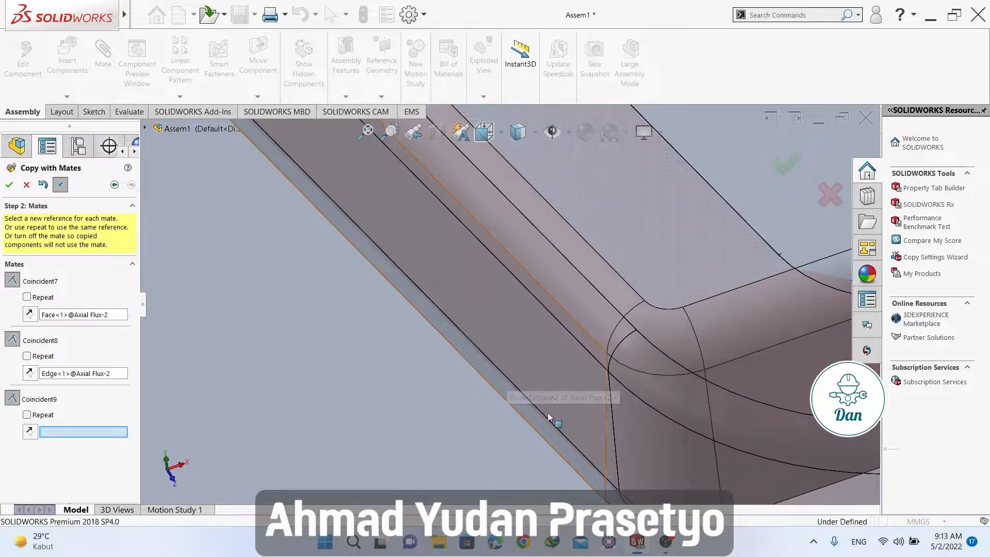
scroll(556, 432, "up", 6)
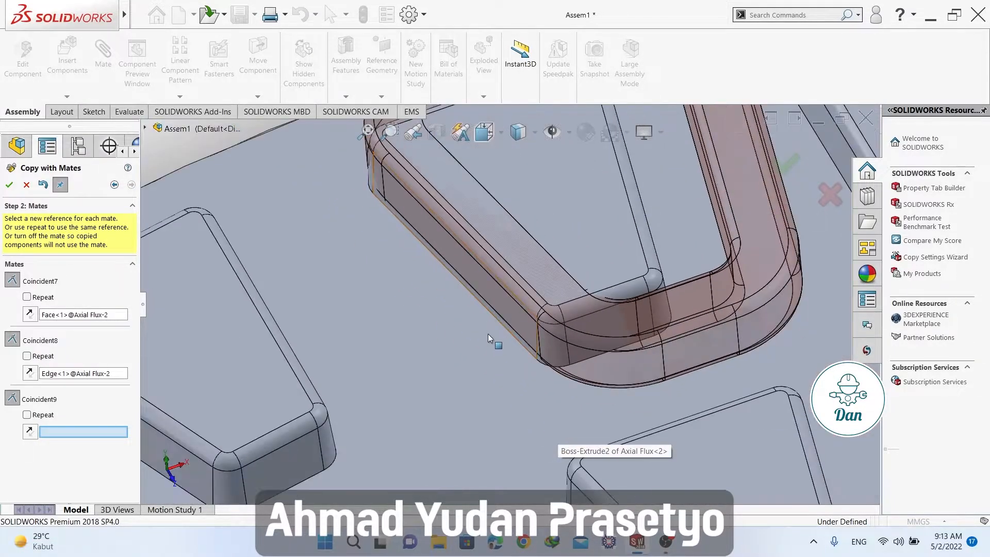
scroll(405, 299, "up", 2)
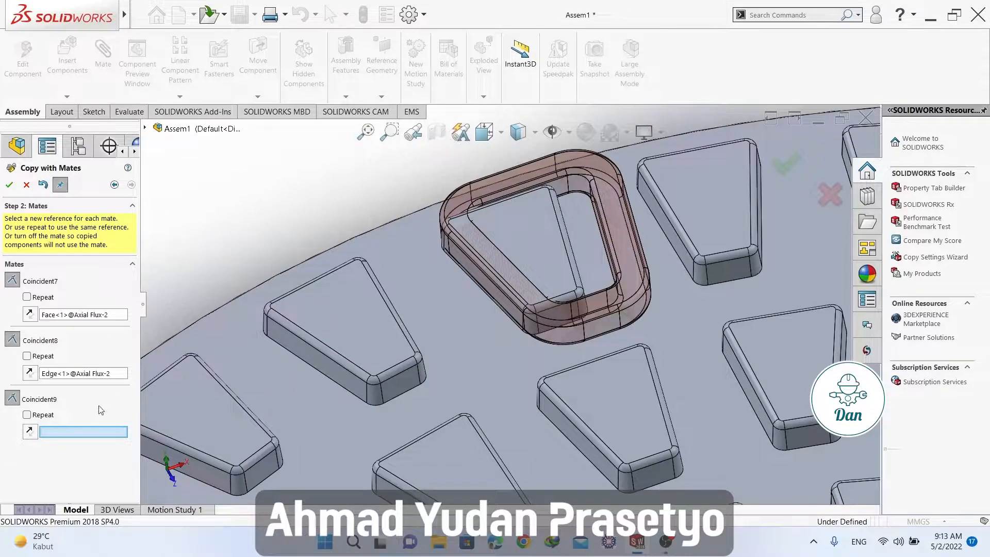
middle_click_drag(447, 301, 522, 370)
scroll(518, 356, "up", 2)
scroll(492, 326, "down", 6)
scroll(440, 242, "down", 3)
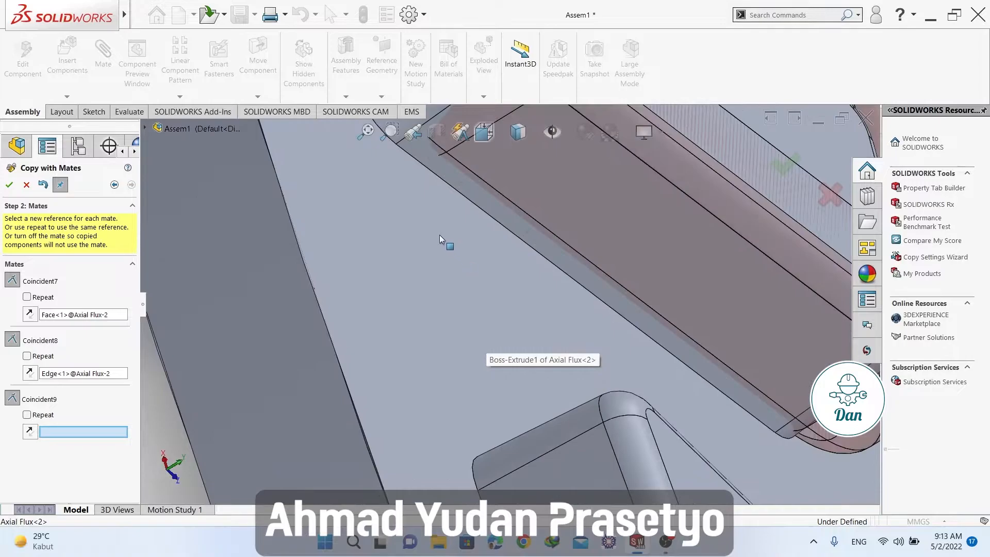
left_click(449, 184)
scroll(517, 301, "up", 4)
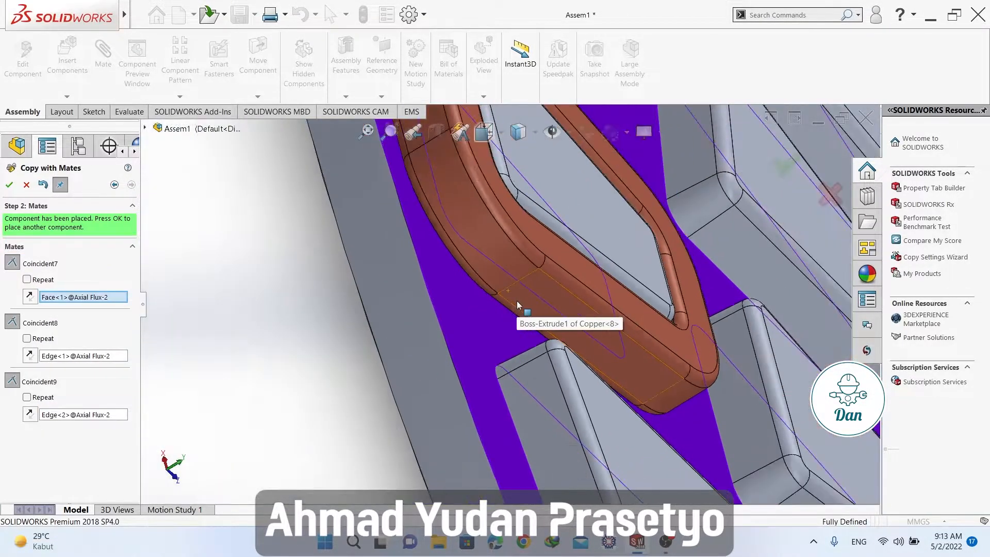
scroll(199, 281, "up", 4)
middle_click_drag(472, 355, 336, 377)
scroll(323, 373, "up", 5)
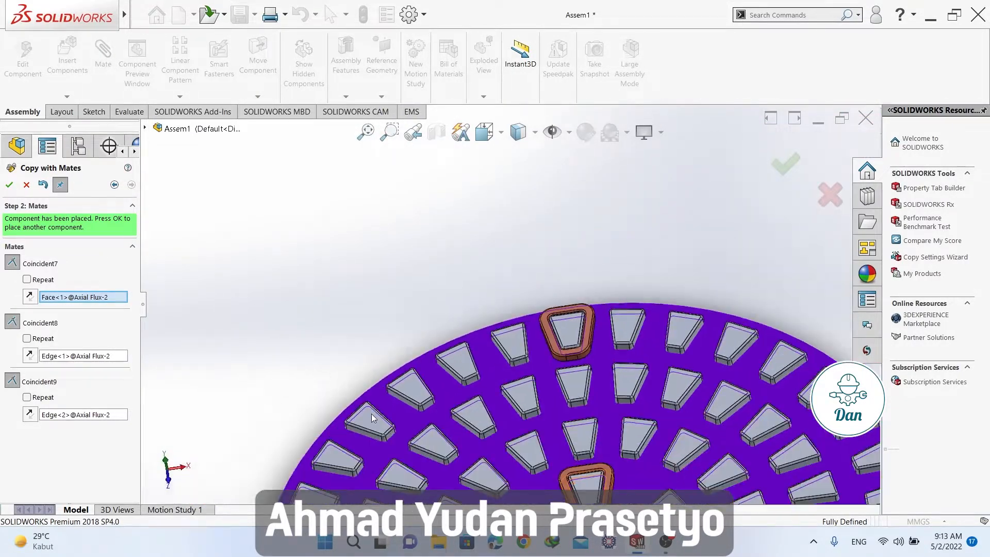
left_click(9, 182)
Step: Place a coil copy on the aligned second-outermost-ring tooth using the disc's flat face and the tooth's wide-end and side base edges
scroll(548, 334, "down", 5)
scroll(446, 379, "down", 5)
middle_click_drag(449, 384, 448, 350)
left_click(443, 433)
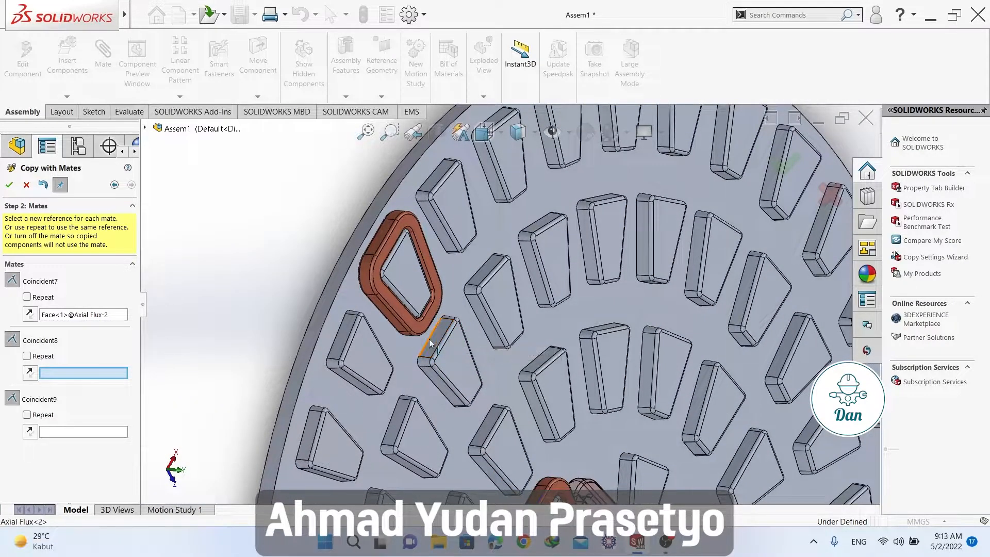
left_click(430, 340)
left_click(441, 395)
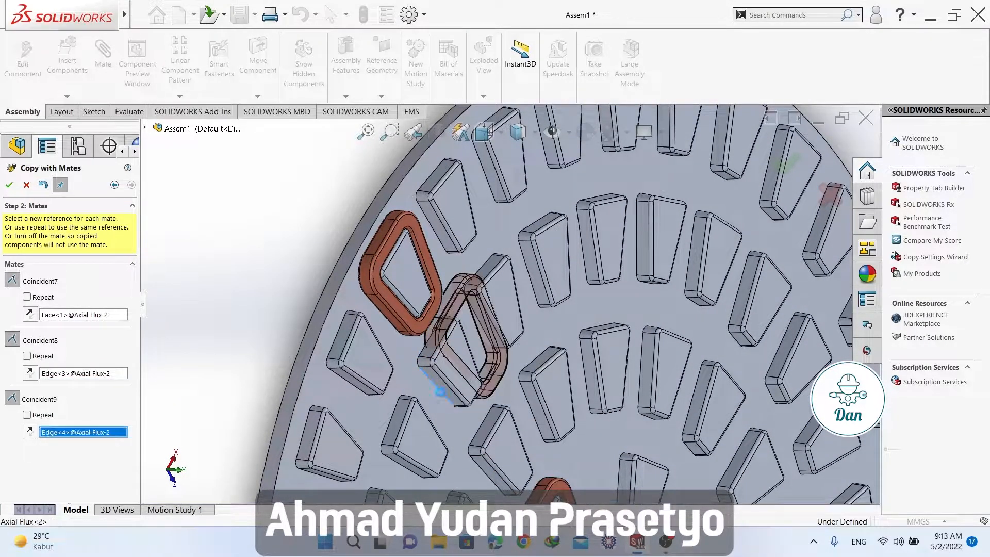
left_click(477, 429)
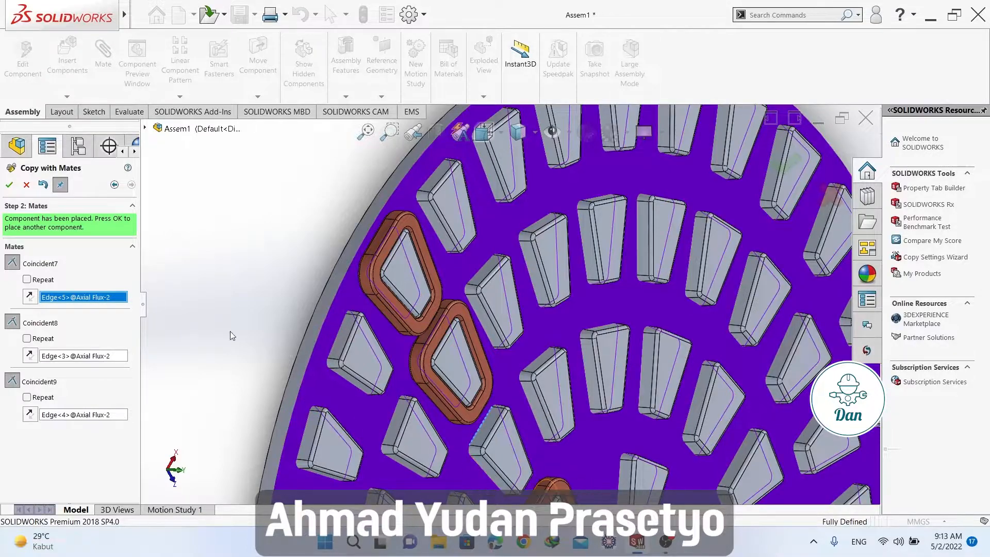
left_click(9, 184)
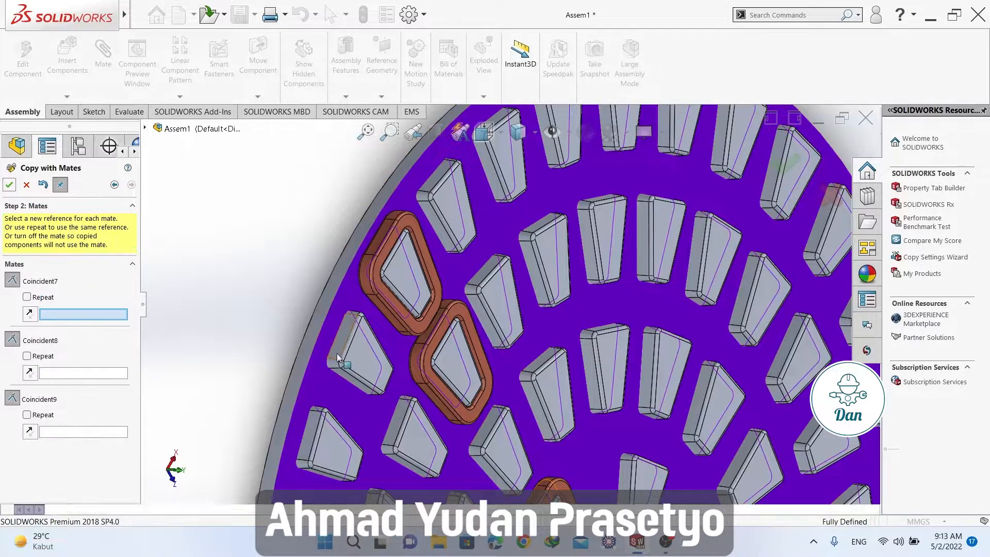
Step: Place a coil copy on the aligned tooth one ring further in, using the same three reference types, and finish Copy with Mates
left_click(477, 438)
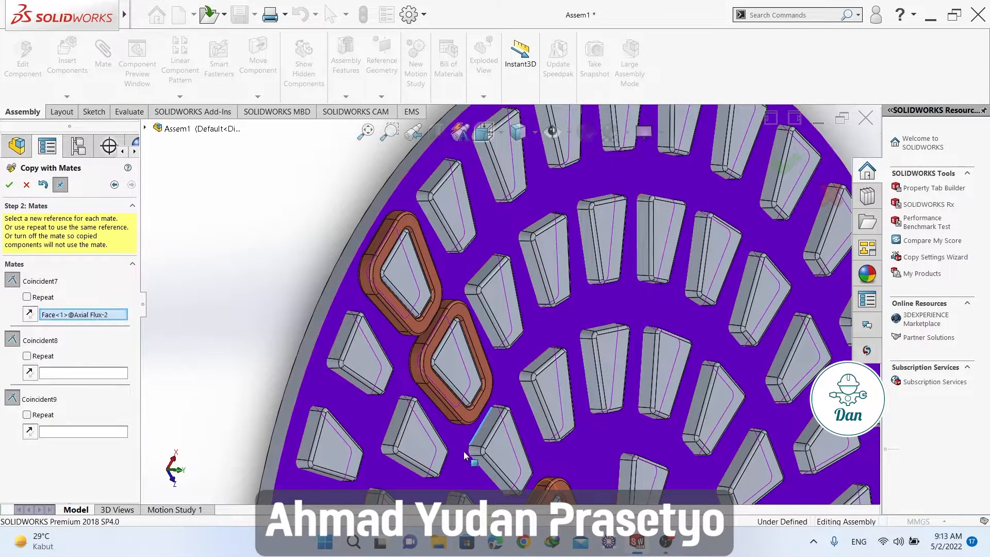
left_click(477, 445)
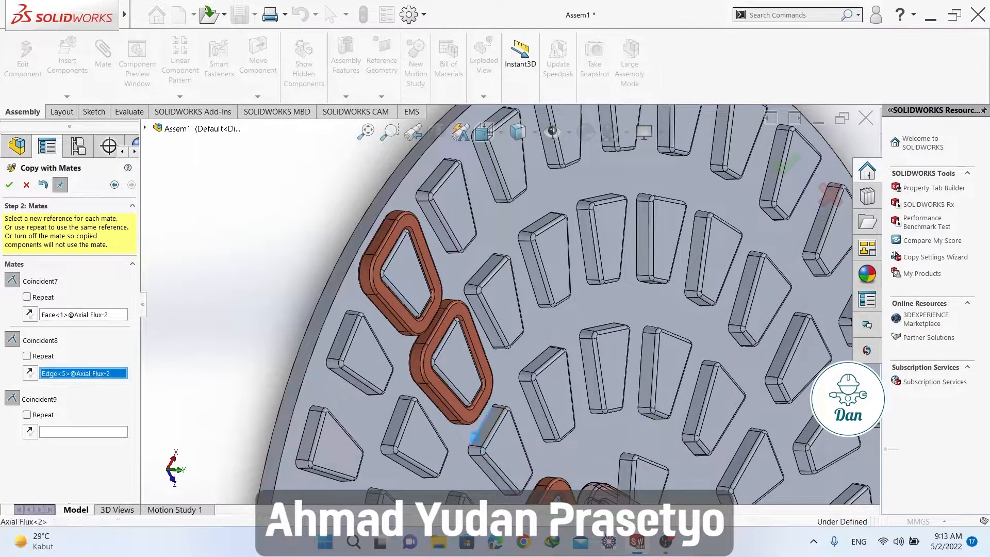
left_click(482, 471)
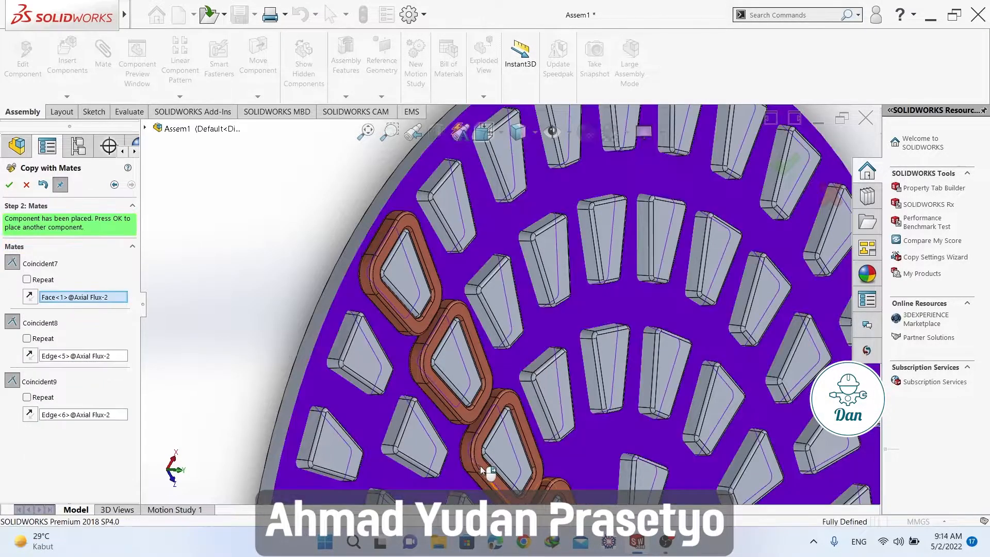
scroll(483, 412, "up", 5)
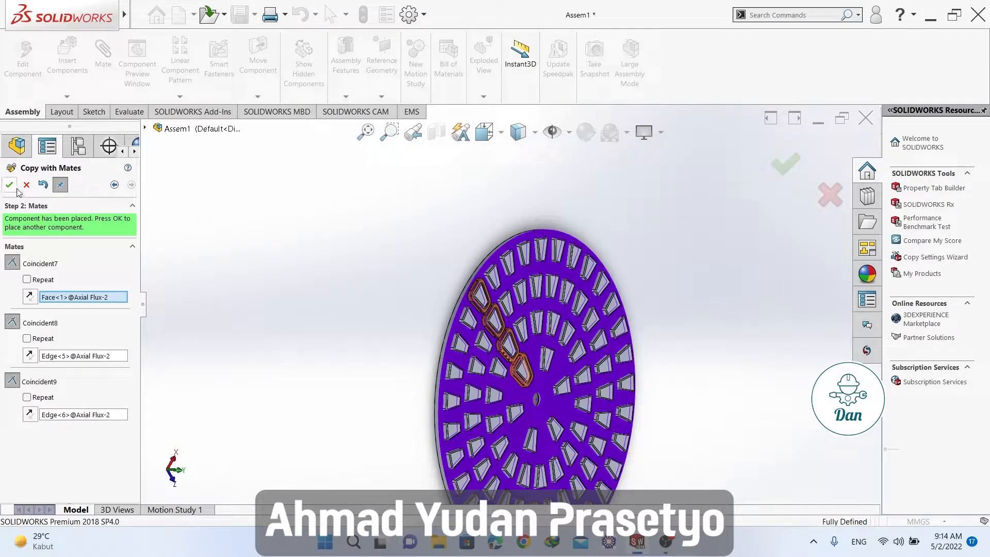
left_click(14, 187)
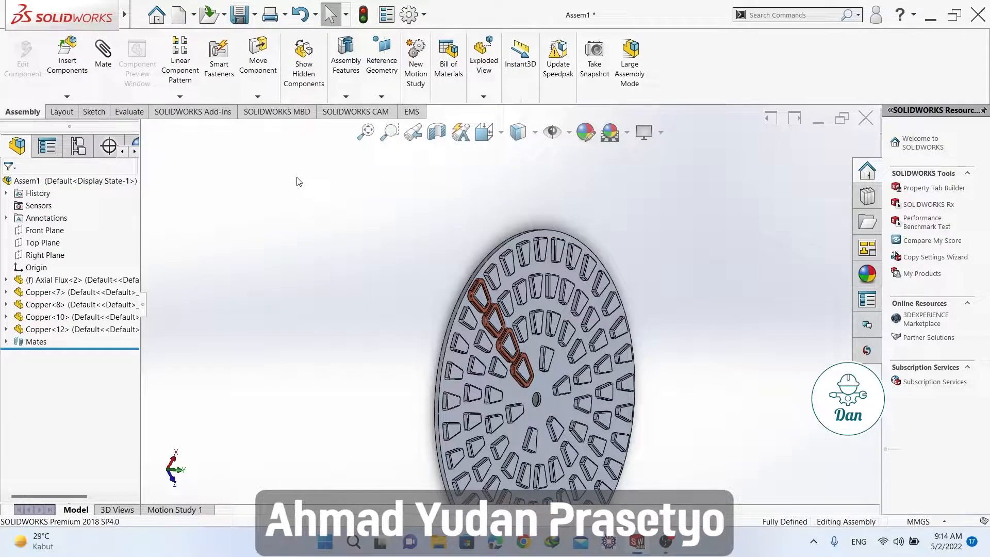
Step: Circular-pattern the innermost-ring coil around the disc's center hole edge with 6 equally spaced instances over 360 degrees
key("ctrl+5")
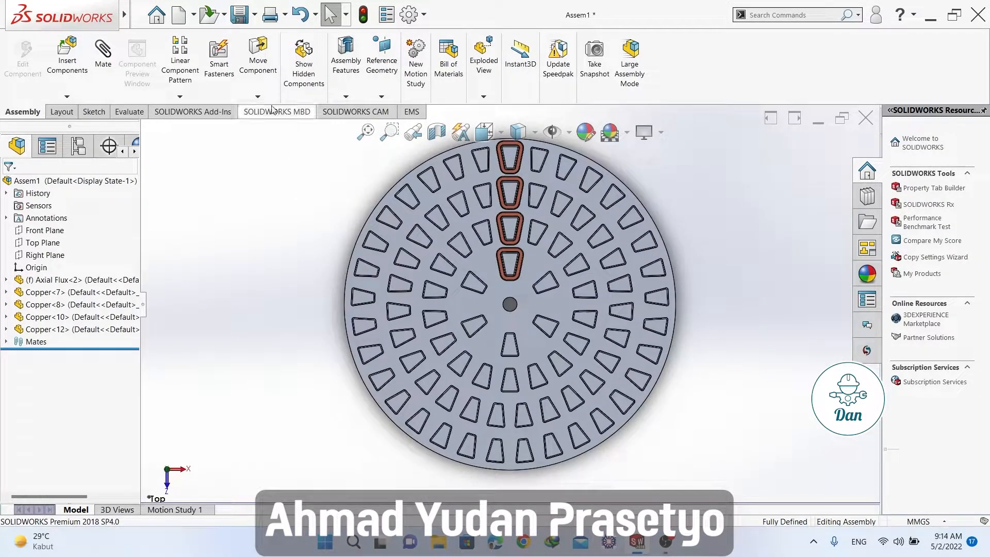
left_click(180, 97)
left_click(214, 120)
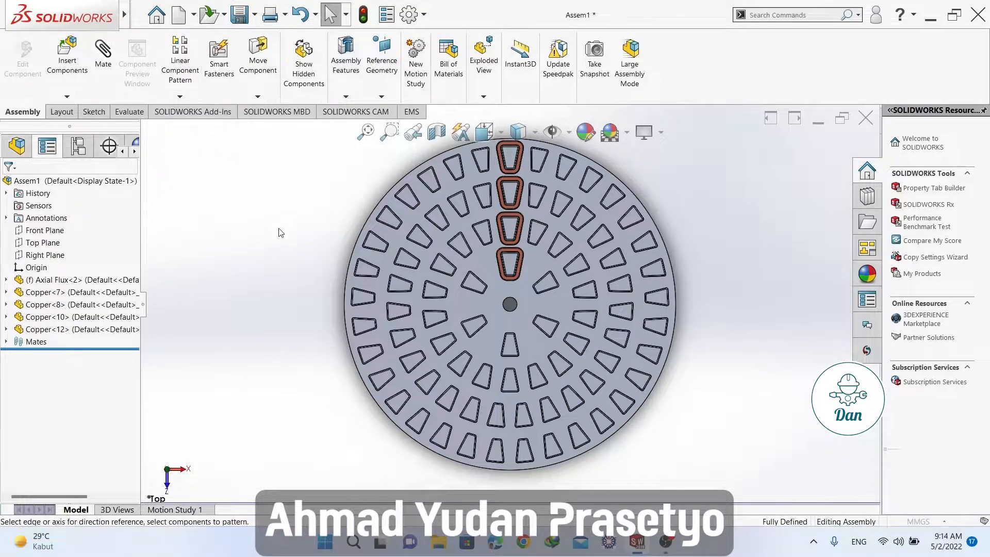
left_click(88, 226)
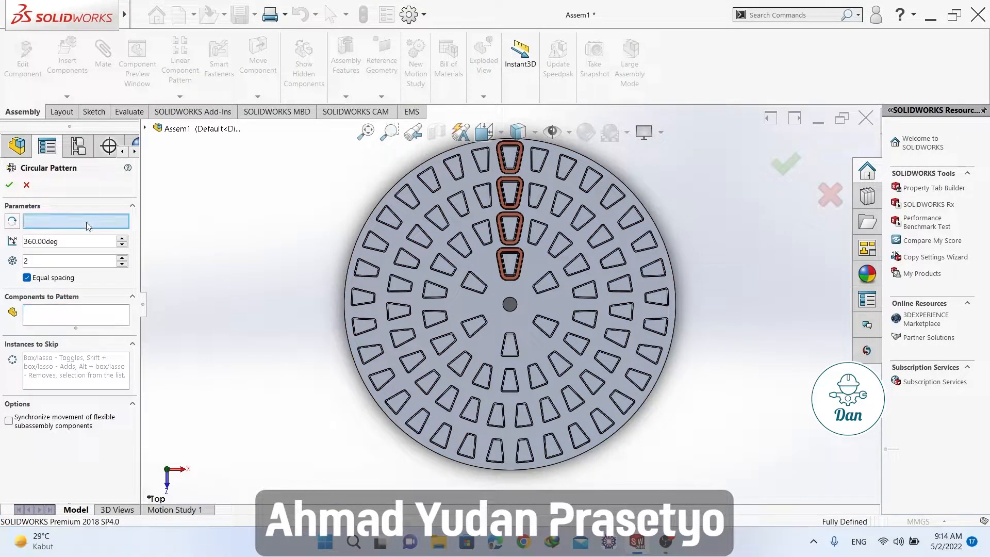
left_click(519, 306)
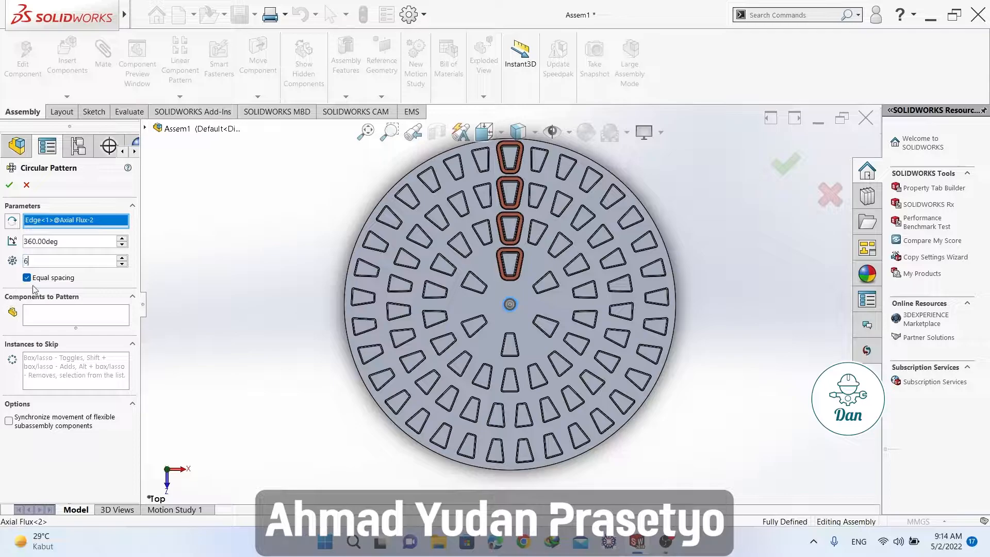
left_click(76, 314)
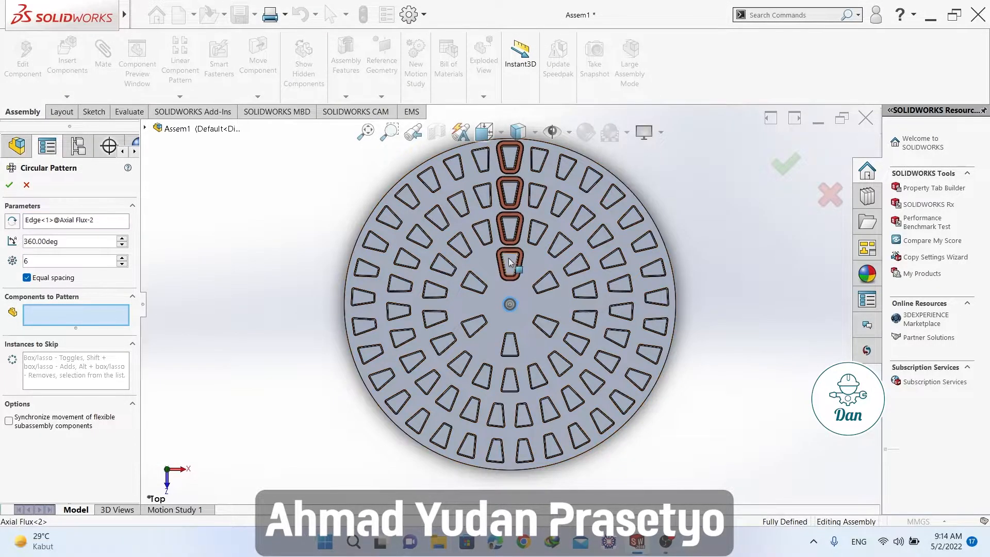
left_click(519, 277)
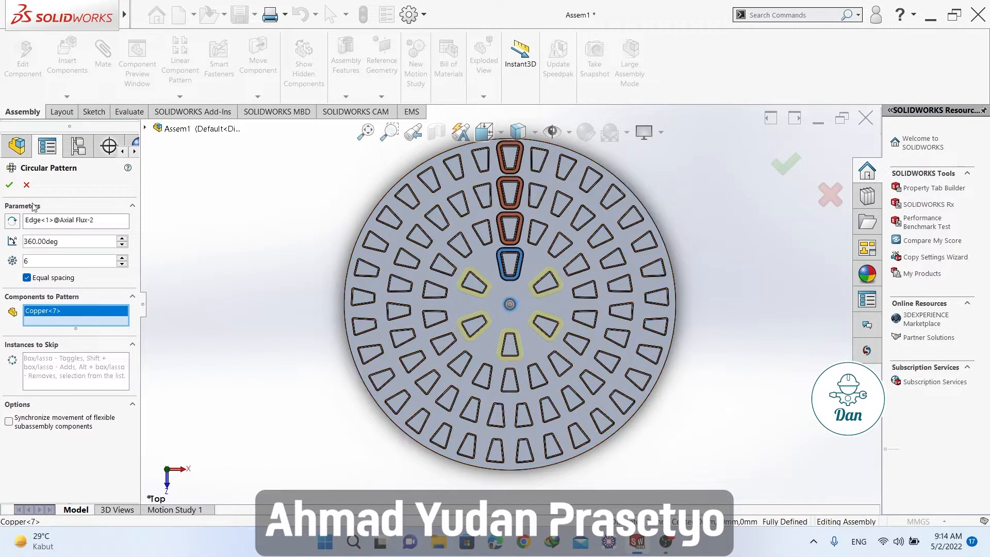
left_click(10, 185)
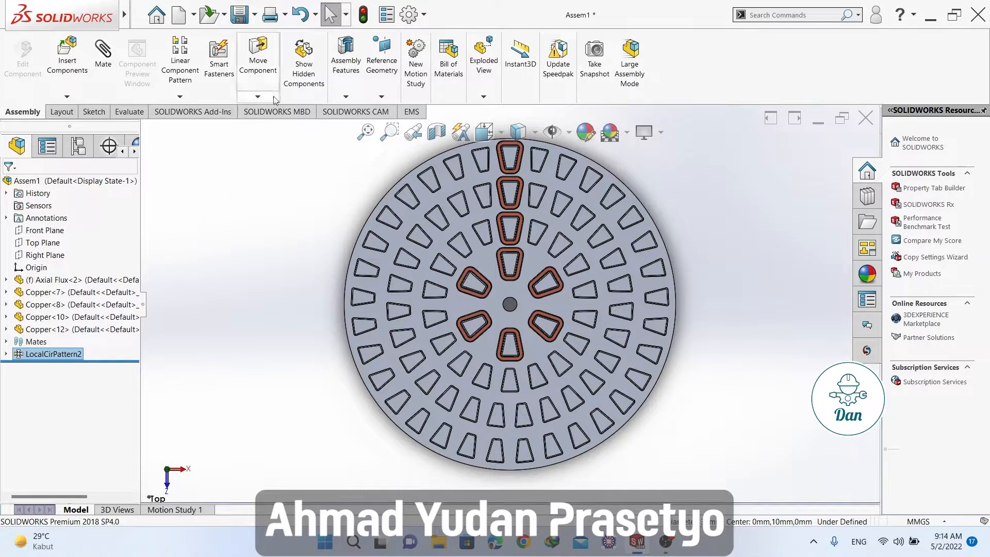
Step: Circular-pattern only the coil in the second ring from the center around the center hole edge, with 18 equally spaced instances over 360 degrees
left_click(180, 97)
left_click(205, 124)
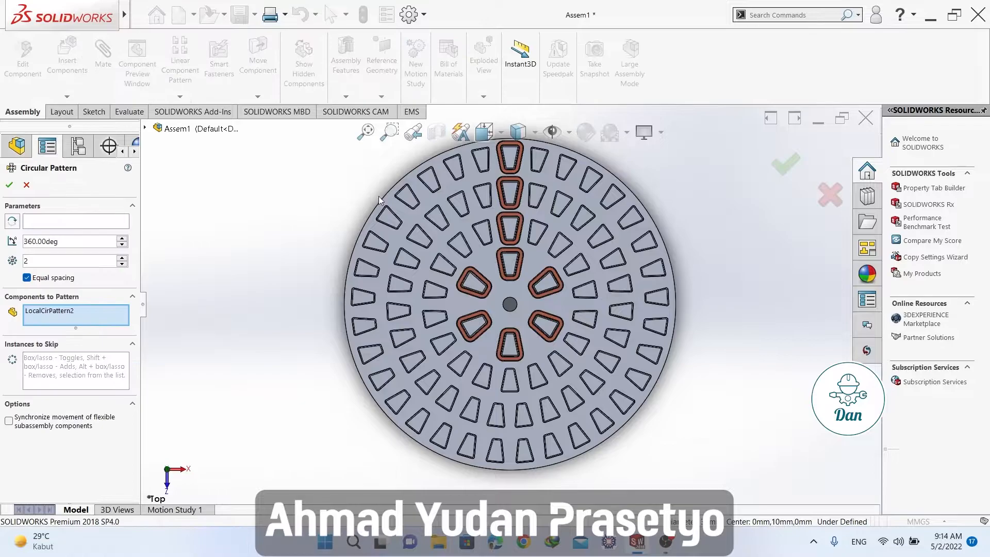
left_click(95, 225)
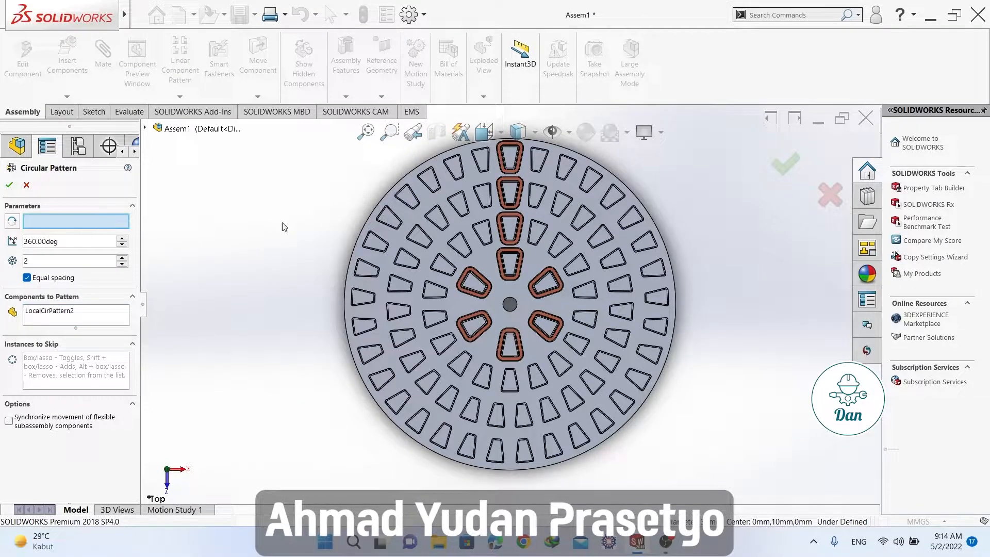
left_click(506, 307)
right_click(95, 311)
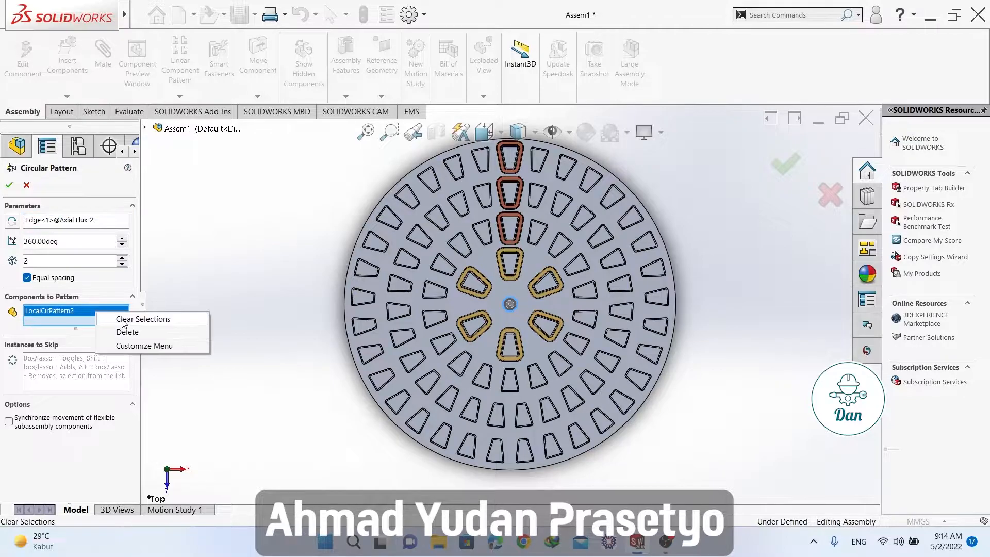
left_click(124, 320)
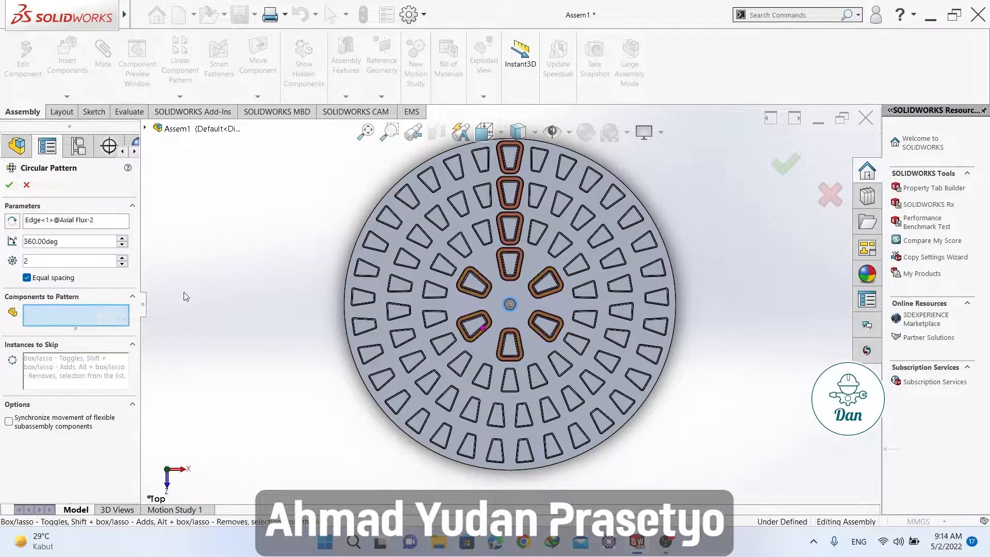
left_click(517, 242)
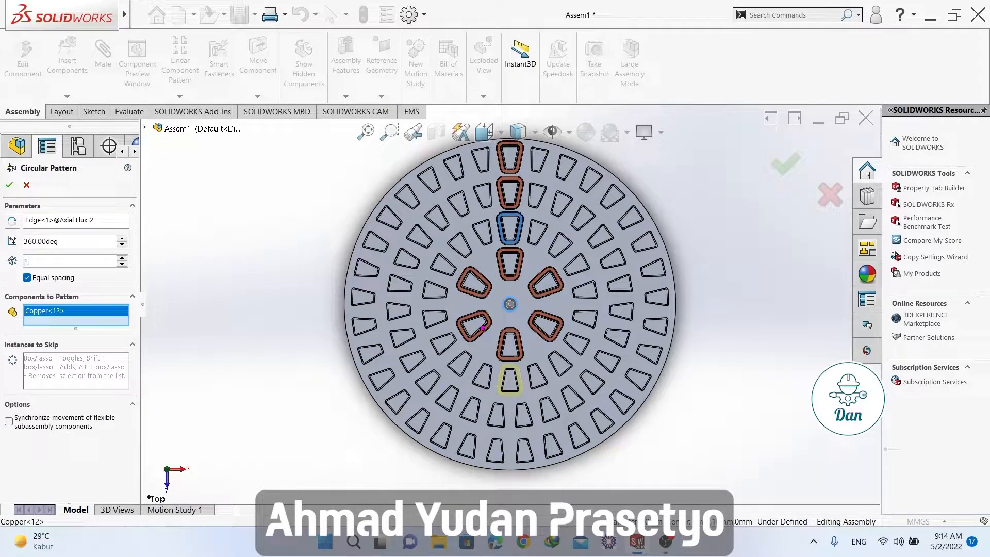
type("18")
key("Return")
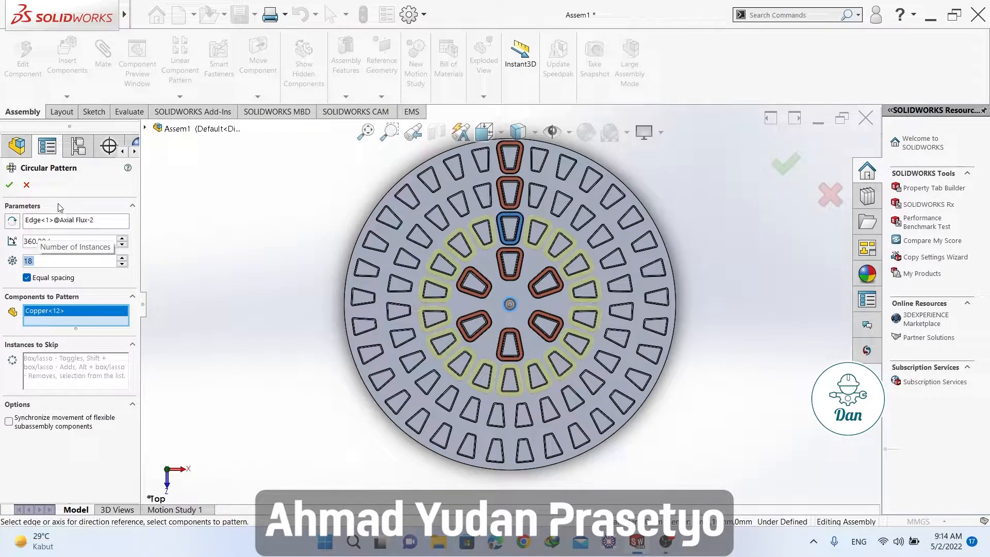
left_click(9, 185)
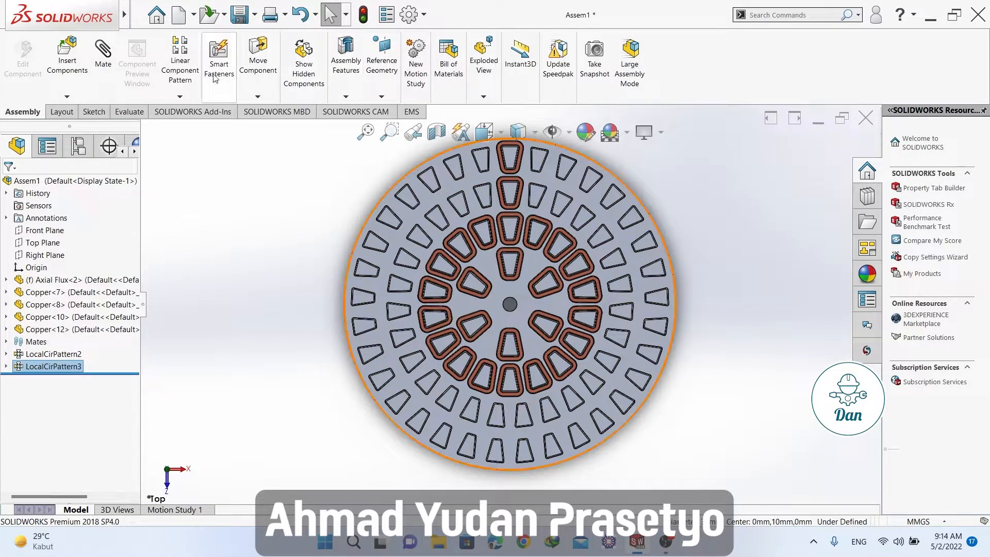
Step: Circular-pattern only the coil in the third ring from the center around the center hole edge, with 27 equally spaced instances over 360 degrees
left_click(179, 96)
left_click(201, 118)
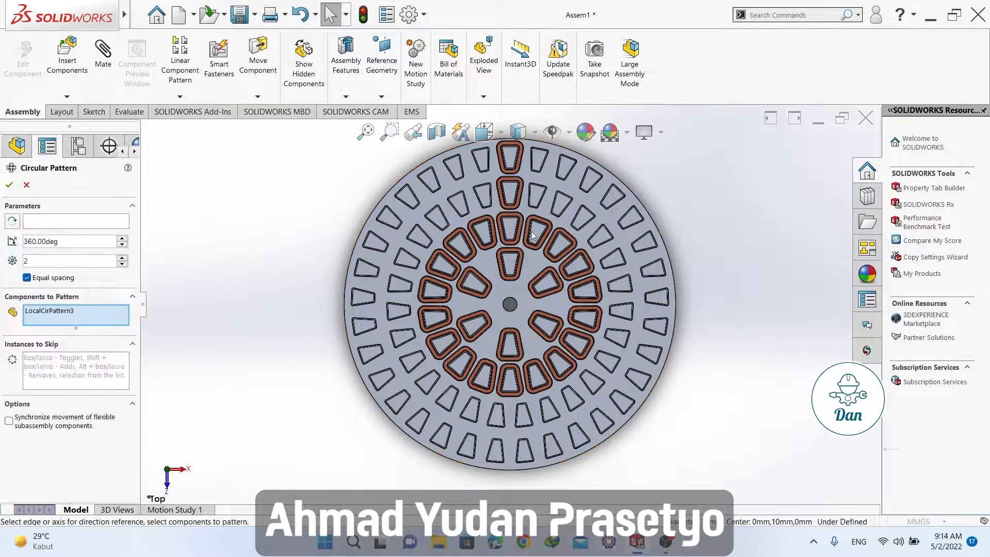
left_click(521, 196)
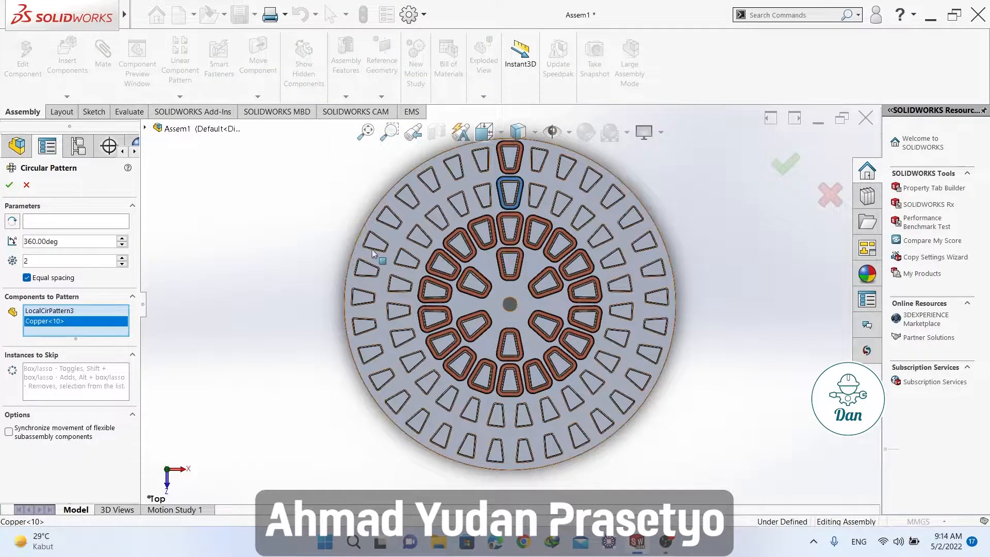
right_click(84, 307)
left_click(165, 315)
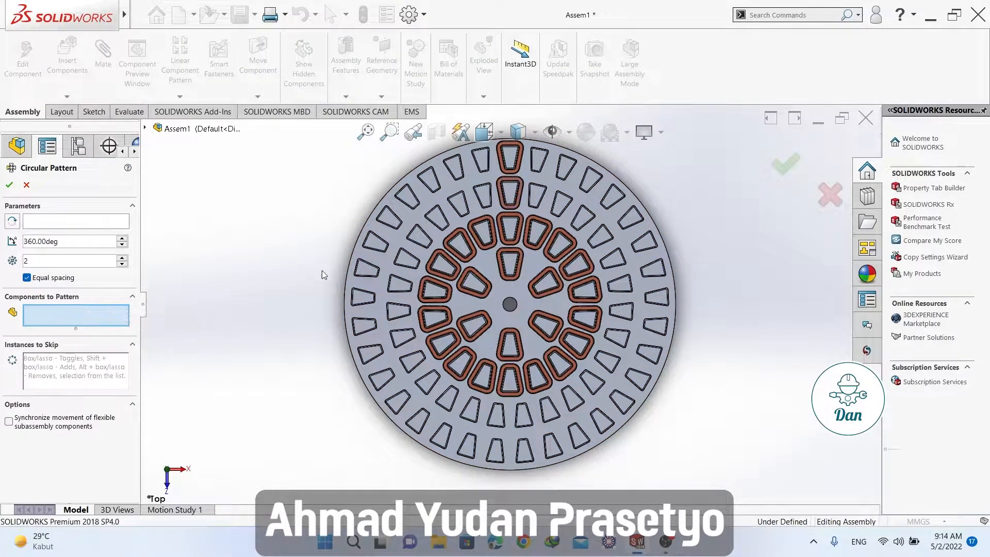
left_click(518, 204)
left_click(65, 221)
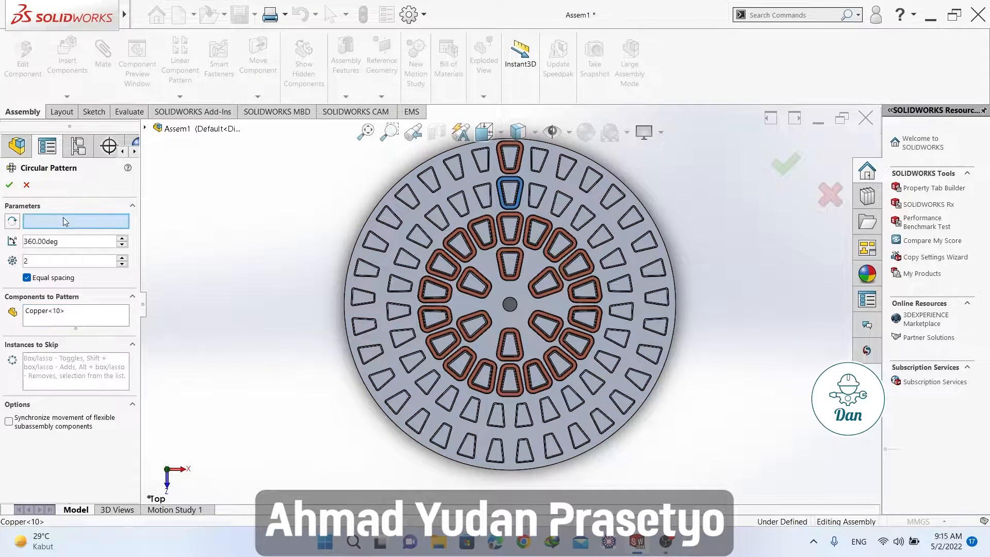
left_click(505, 304)
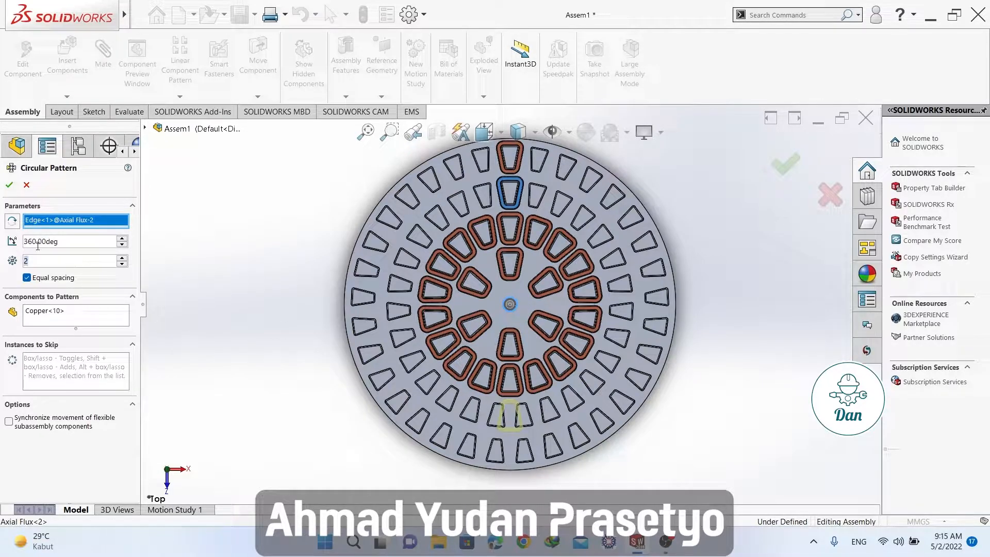
type("7")
key("Return")
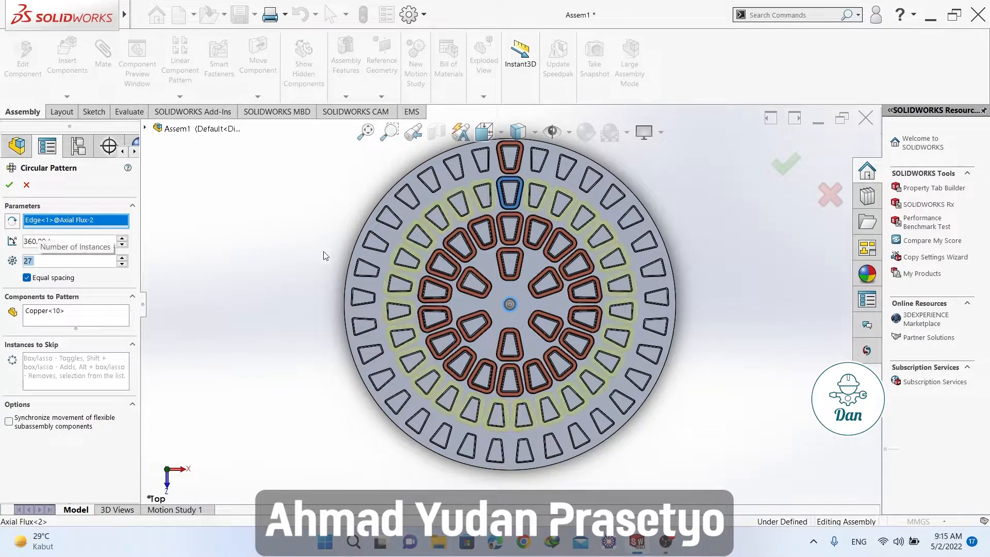
left_click(9, 185)
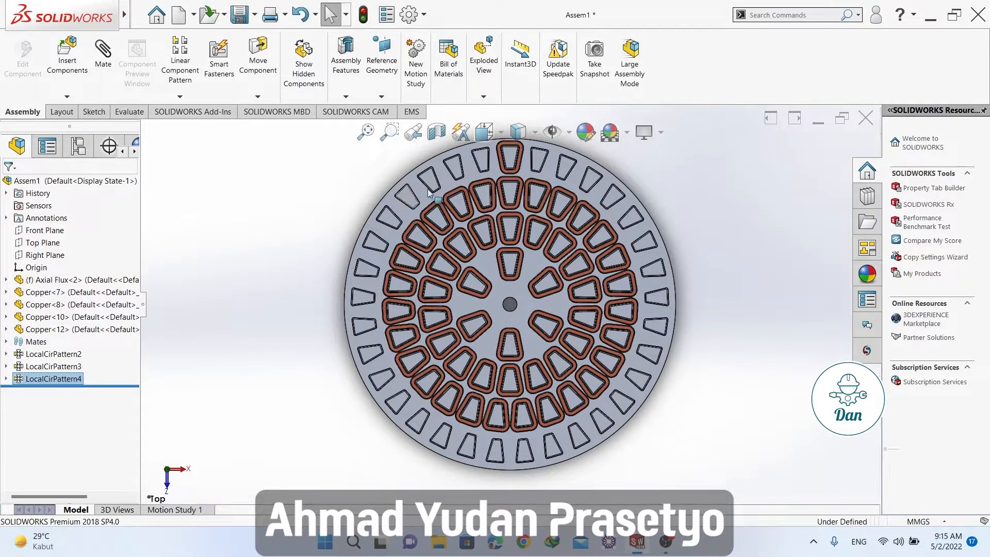
Step: Circular-pattern only the outermost-ring coil around the center hole edge, with 33 equally spaced instances over 360 degrees
left_click(180, 96)
left_click(206, 117)
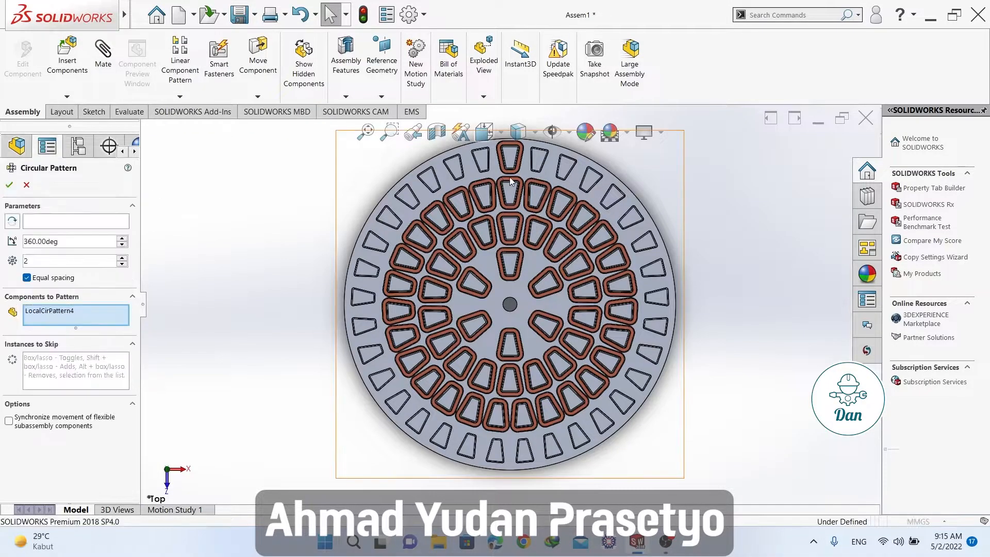
left_click(509, 158)
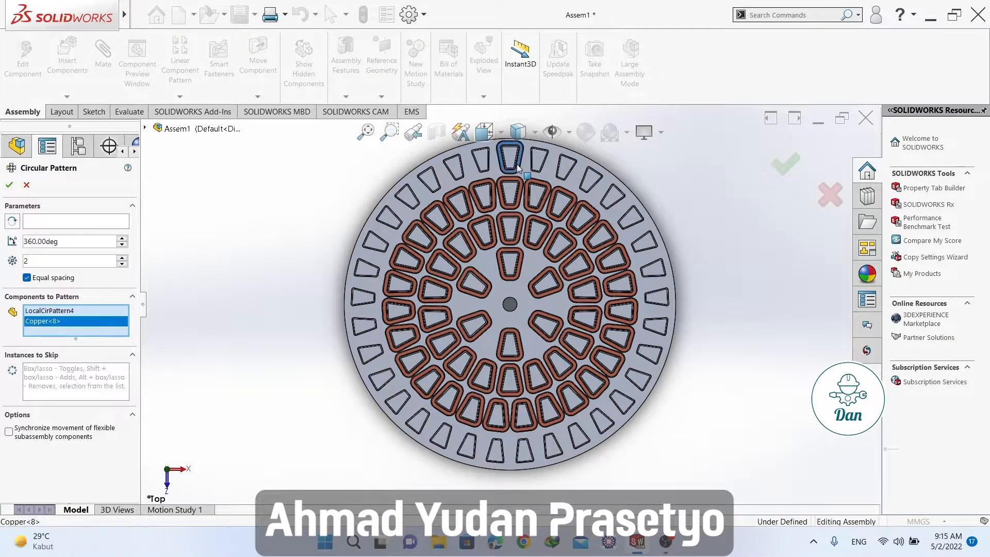
left_click(70, 310)
right_click(70, 309)
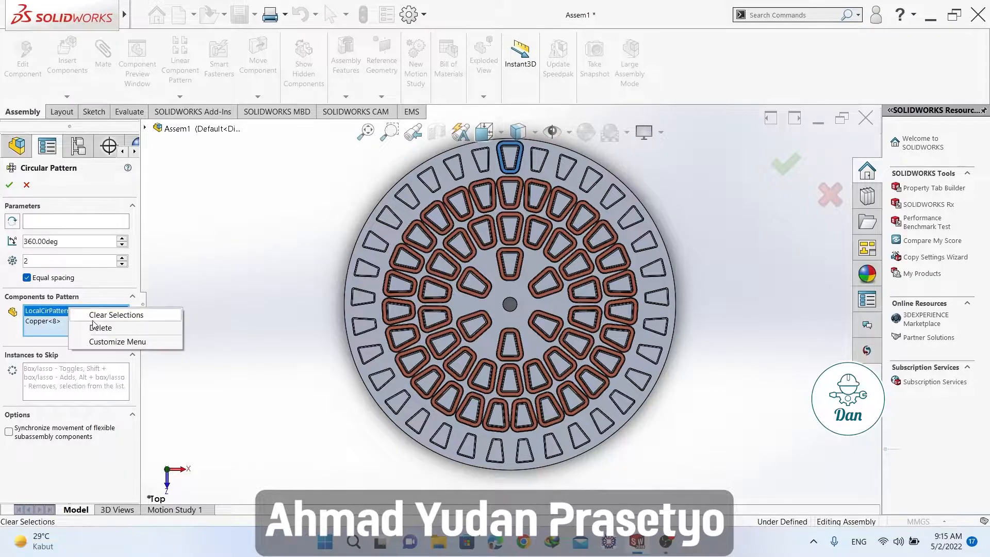
left_click(100, 328)
type("33")
left_click(80, 220)
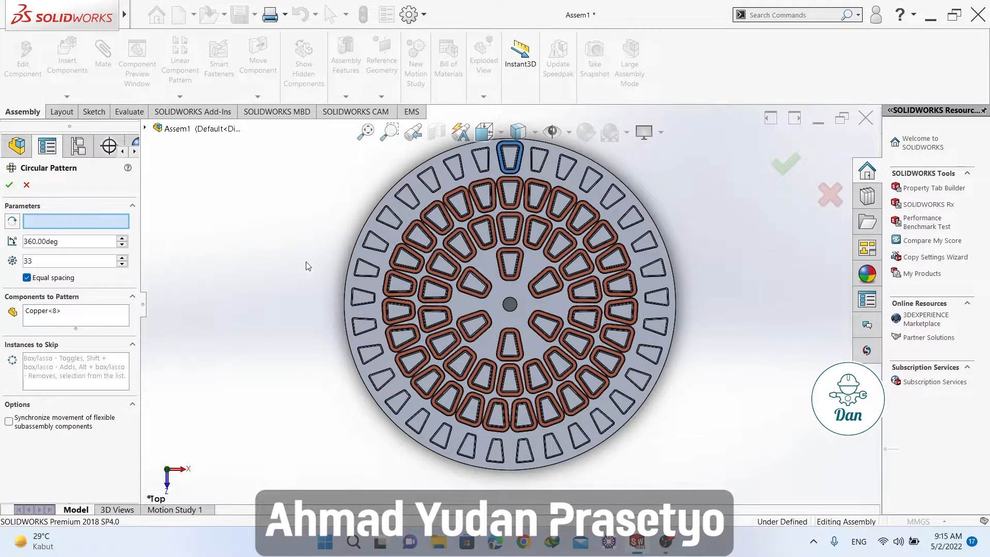
left_click(508, 311)
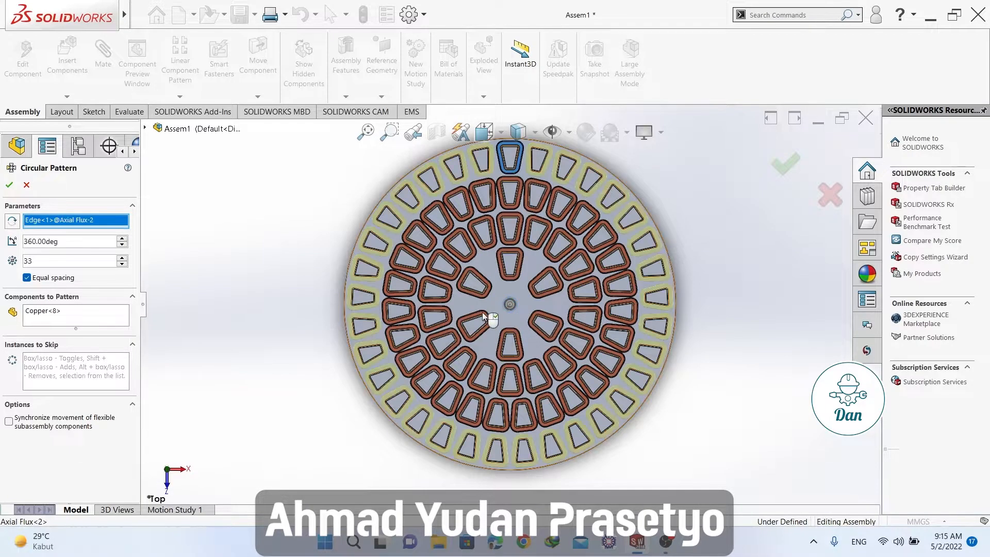
left_click(8, 186)
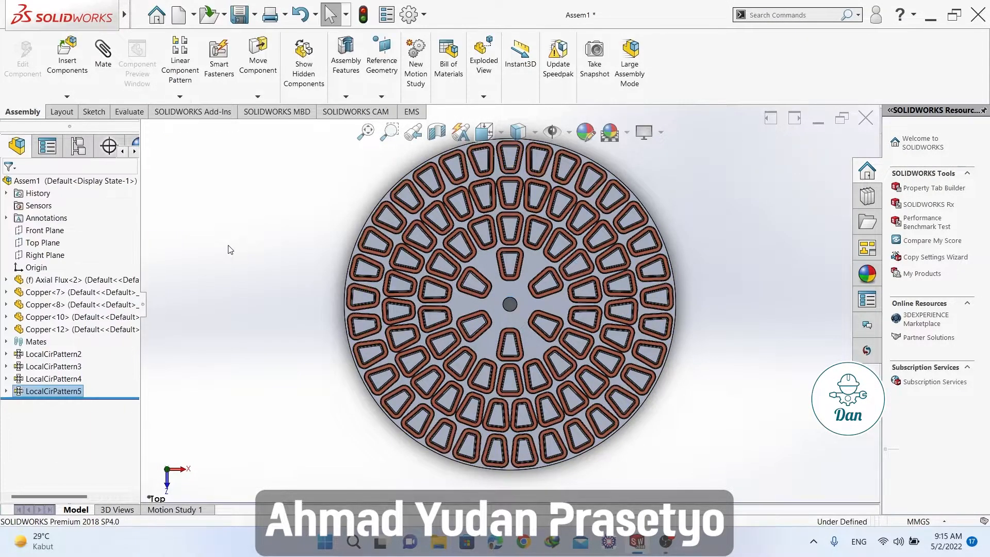
Step: Show the assembly in isometric view, load the PhotoView 360 add-in and start the Integrated Preview without a camera or perspective
left_click(267, 313)
key("ctrl+7")
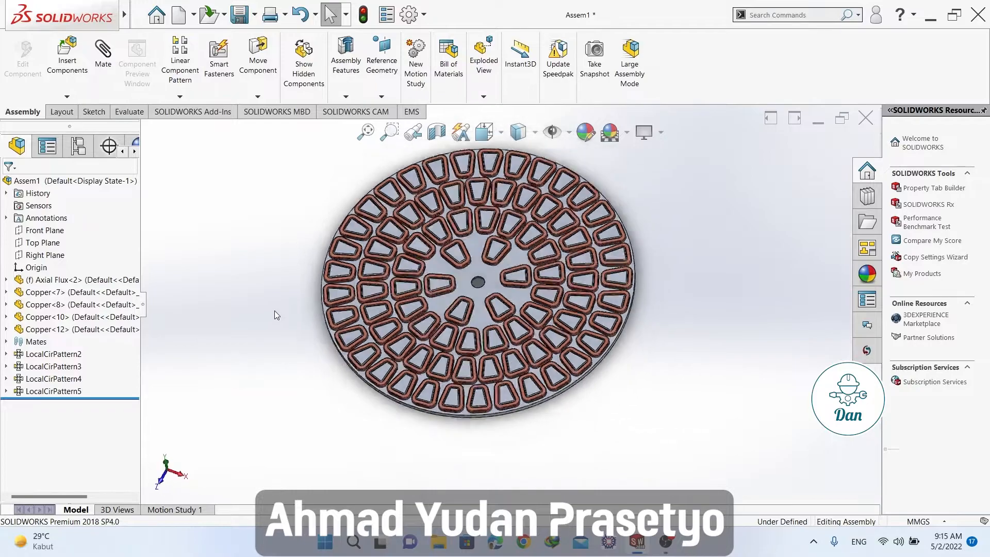
left_click(224, 112)
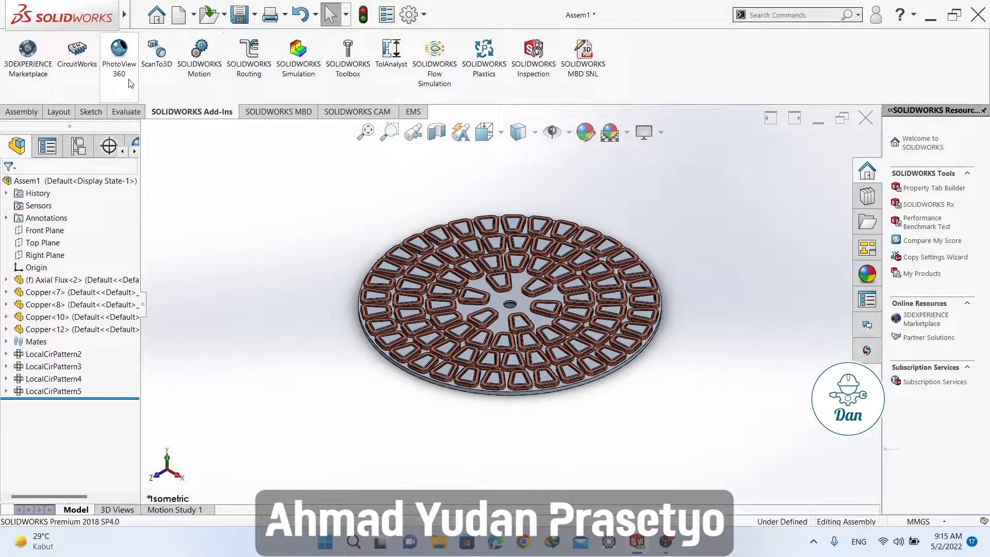
left_click(129, 82)
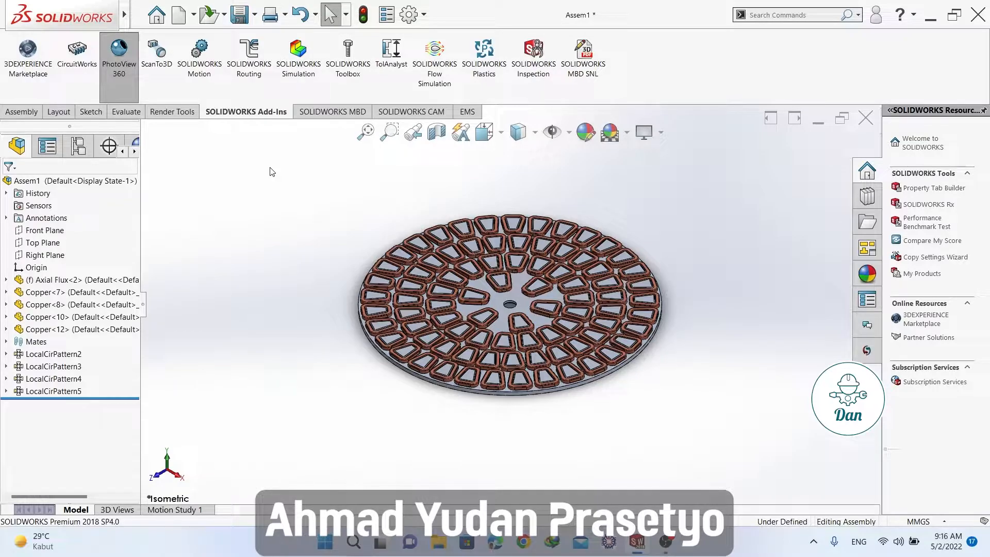
left_click(178, 113)
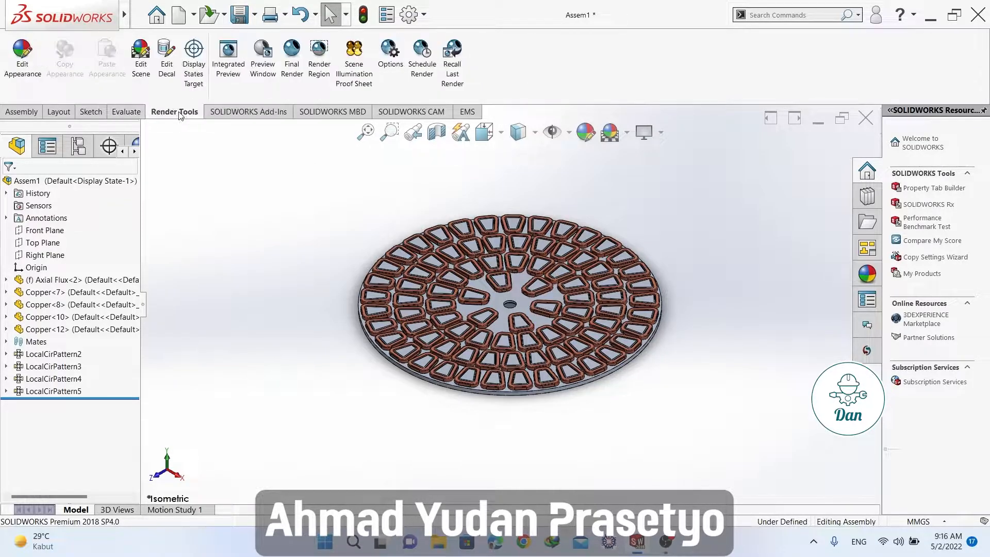
left_click(228, 57)
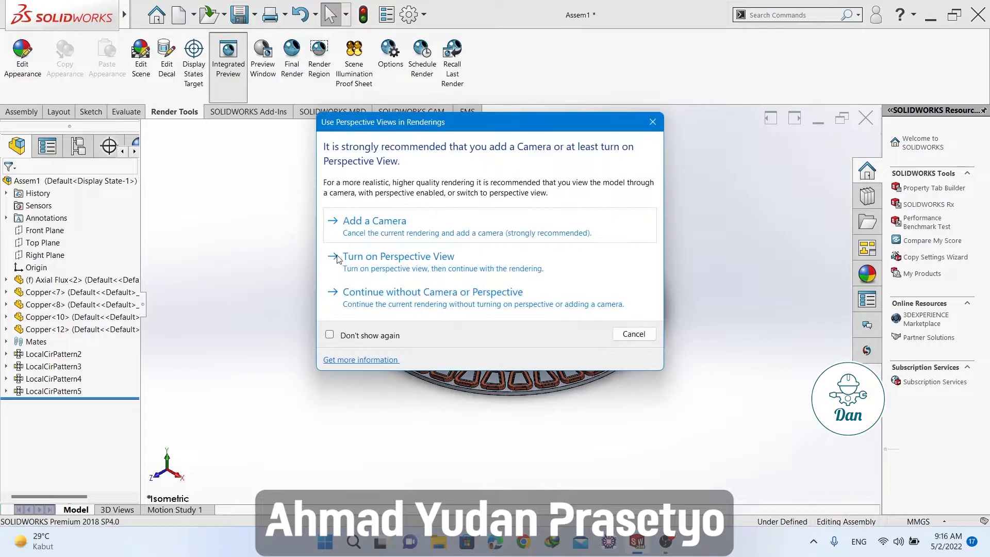
left_click(384, 305)
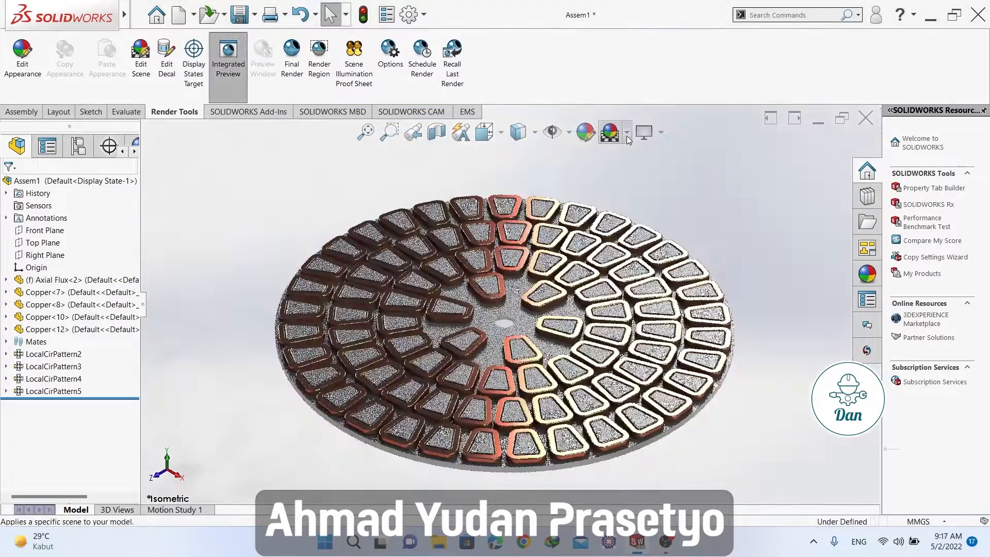
Step: Try the Backdrop - Grey with Overhead Light scene on the render preview, and change the scene to Soft Spotlight
left_click(627, 133)
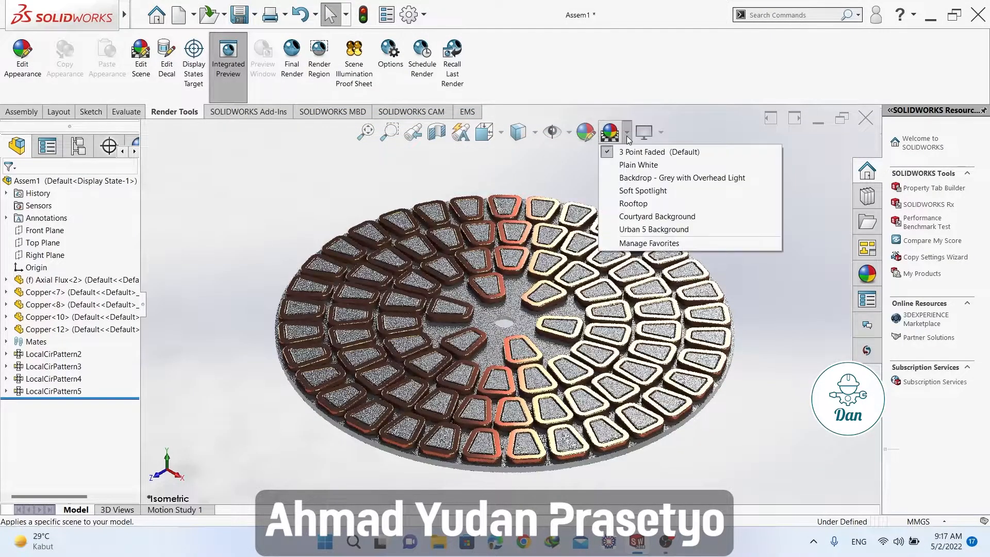
left_click(640, 178)
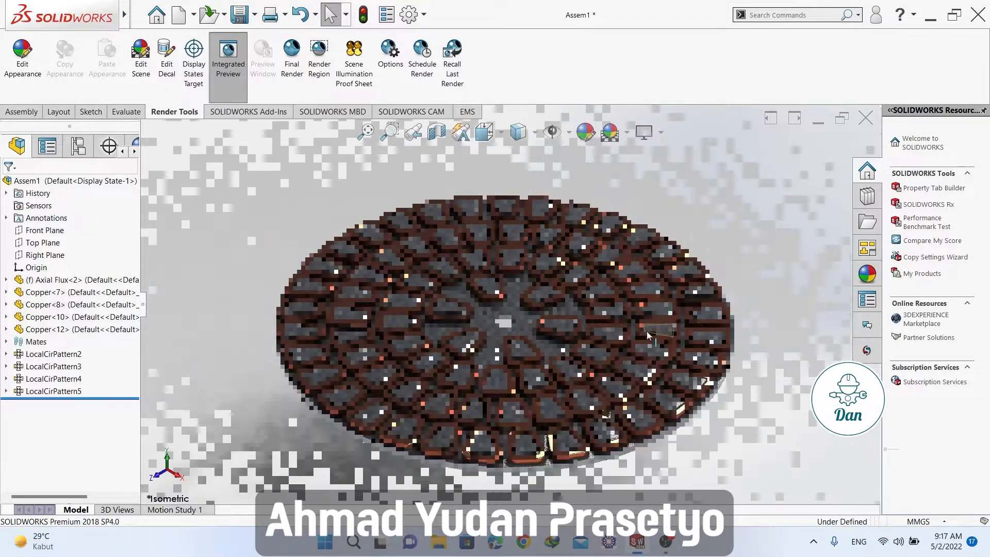
left_click(627, 132)
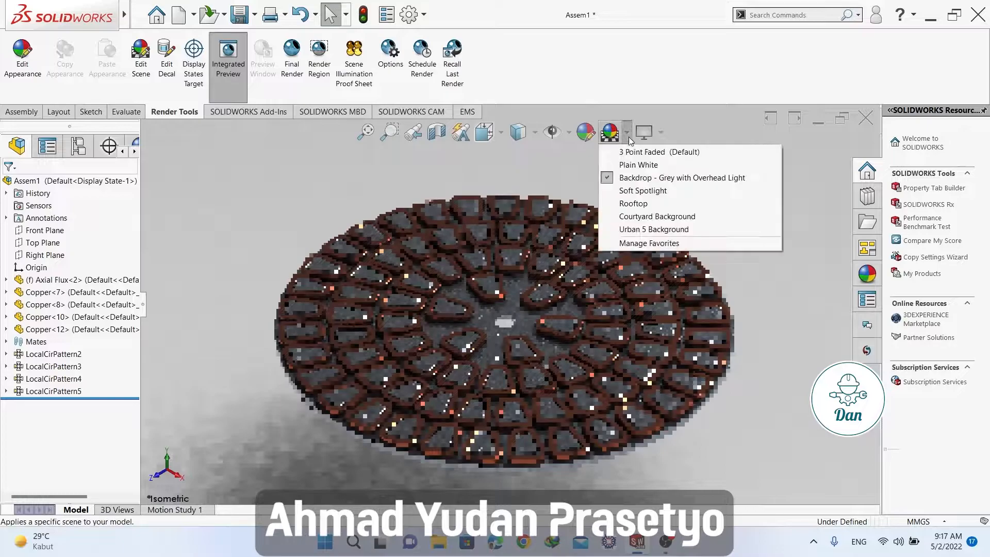
left_click(647, 195)
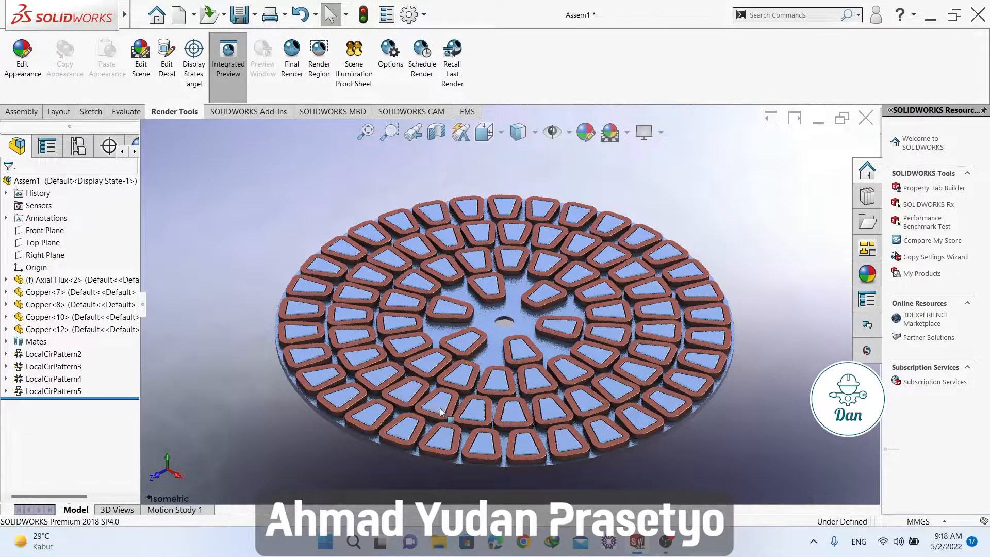
scroll(355, 445, "down", 3)
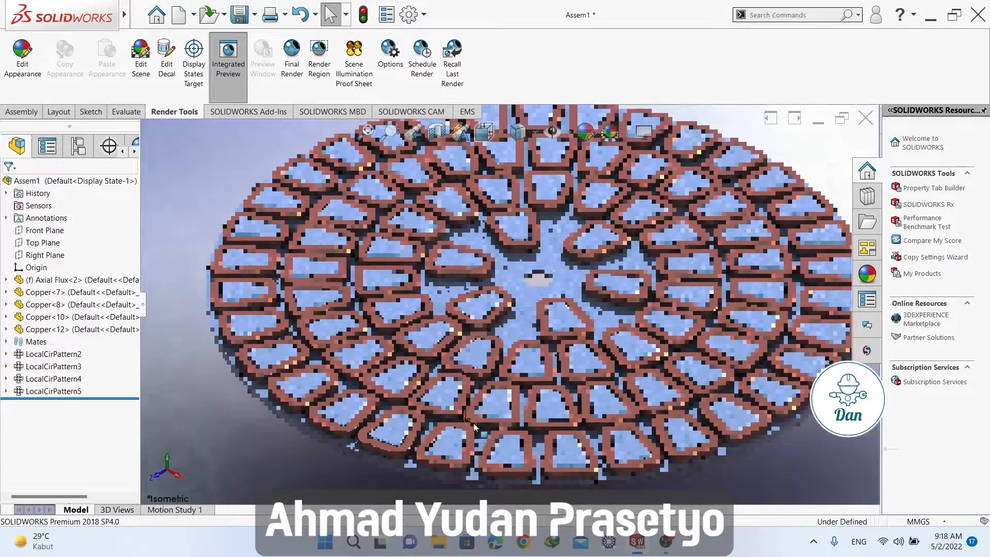
mouse_move(666, 542)
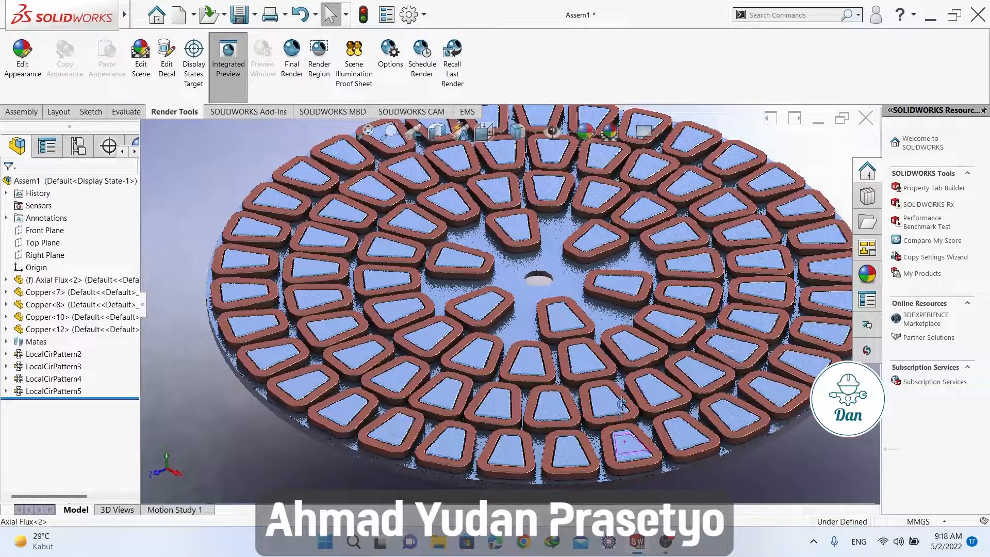
middle_click_drag(622, 405, 623, 379)
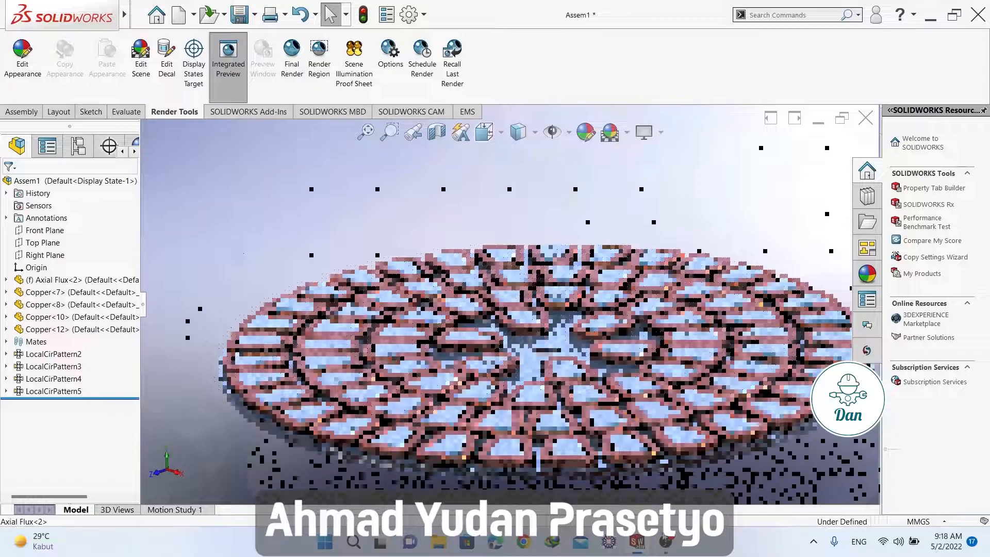